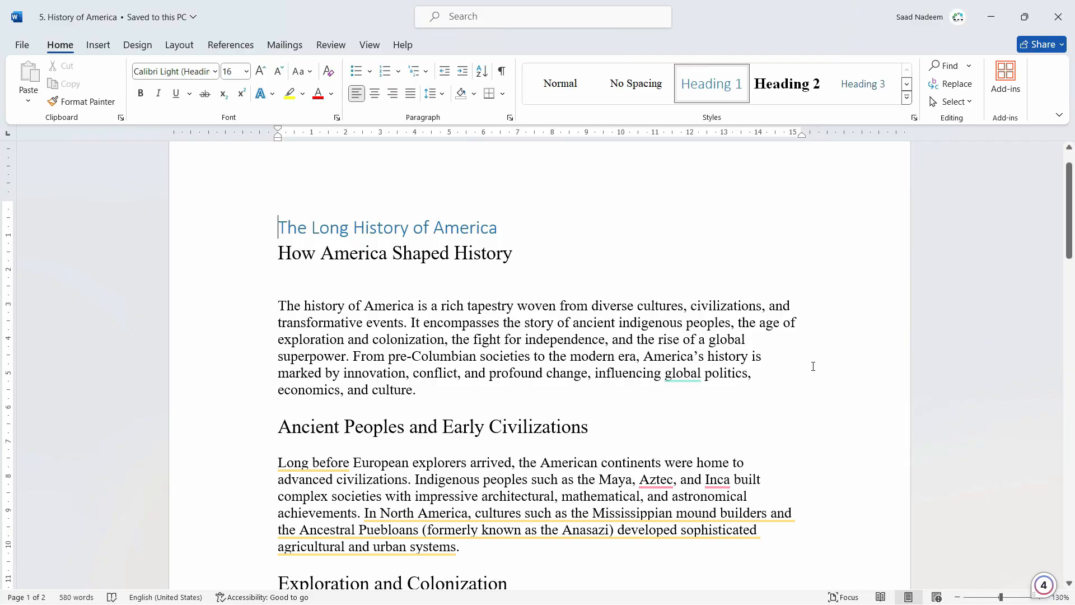
Center-align the opening paragraph below the subtitle "How America Shaped History"
{"action": "left_click_drag", "start_coordinate": [428, 390], "coordinate": [267, 307]}
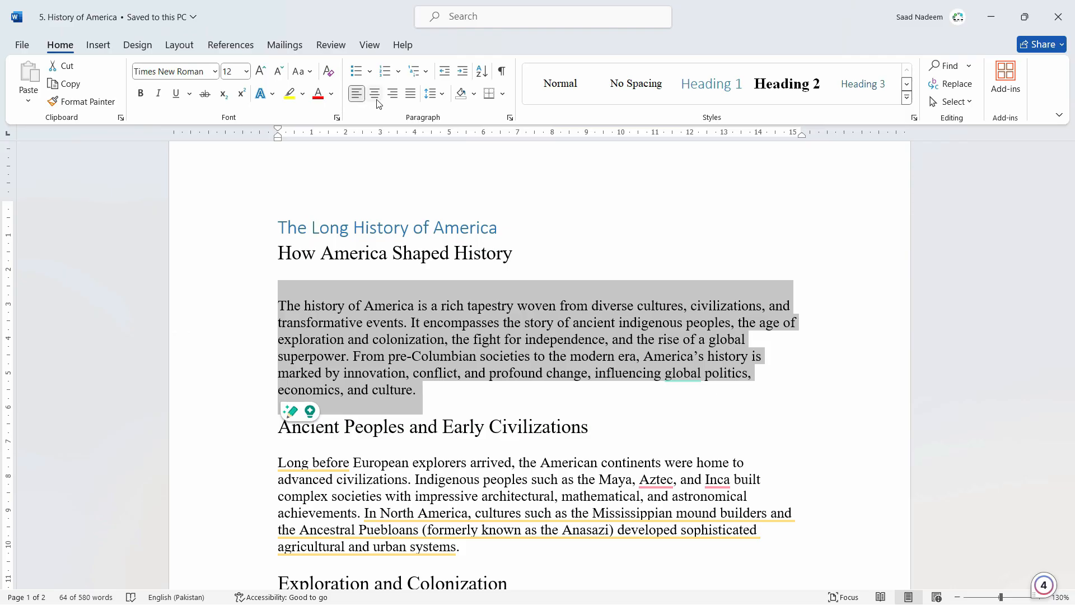
{"action": "left_click", "coordinate": [377, 99]}
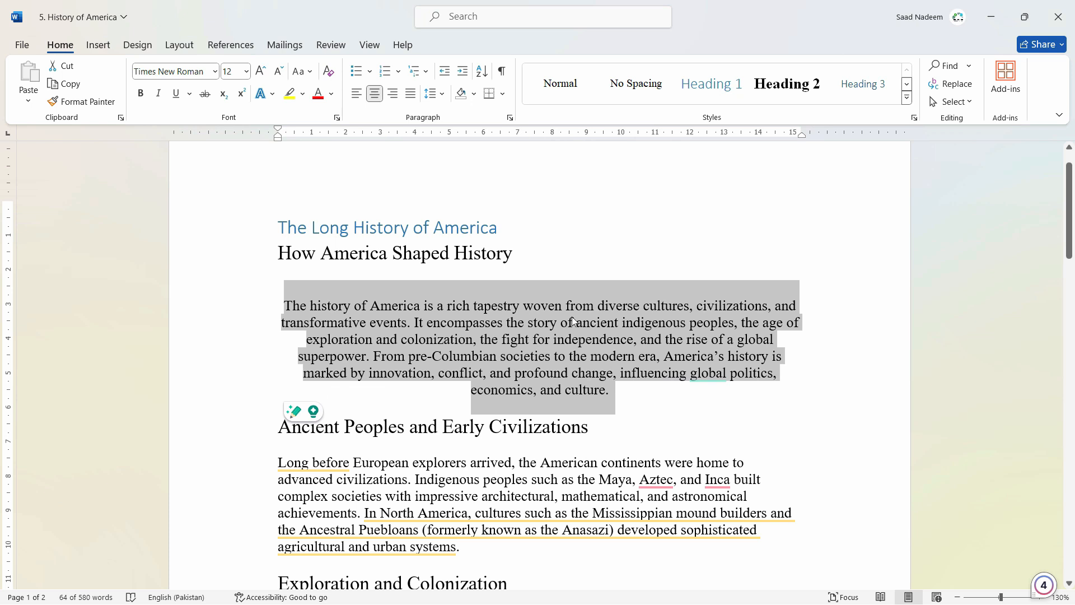
Justify the text from the opening paragraph through the Ancient Peoples and Early Civilizations section, trying center and right alignment first
{"action": "left_click_drag", "start_coordinate": [474, 557], "coordinate": [290, 308]}
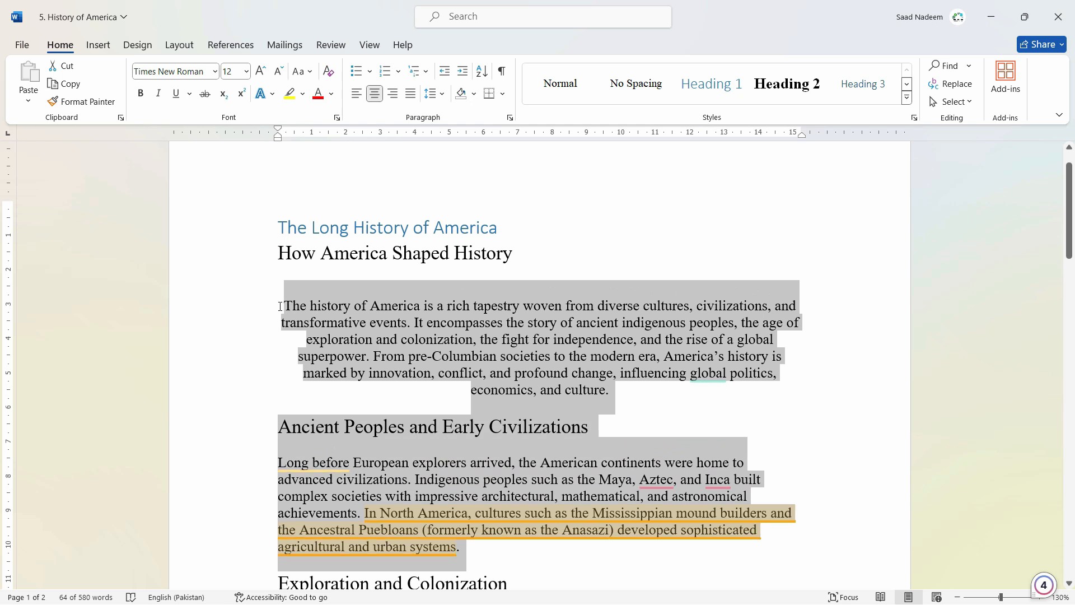
{"action": "left_click", "coordinate": [374, 95]}
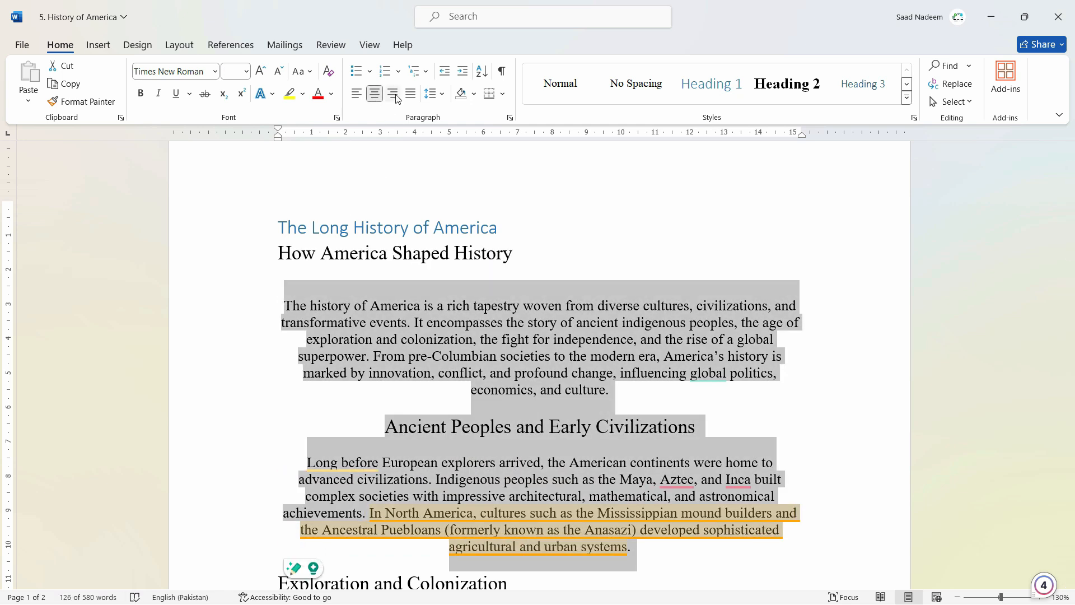
{"action": "left_click", "coordinate": [394, 95]}
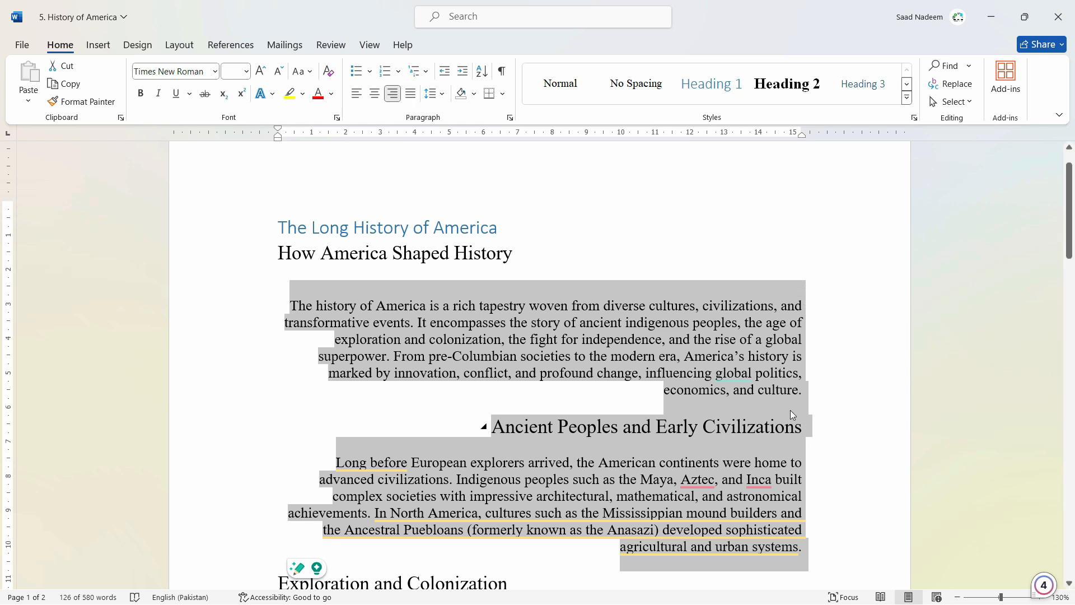
{"action": "left_click", "coordinate": [410, 96]}
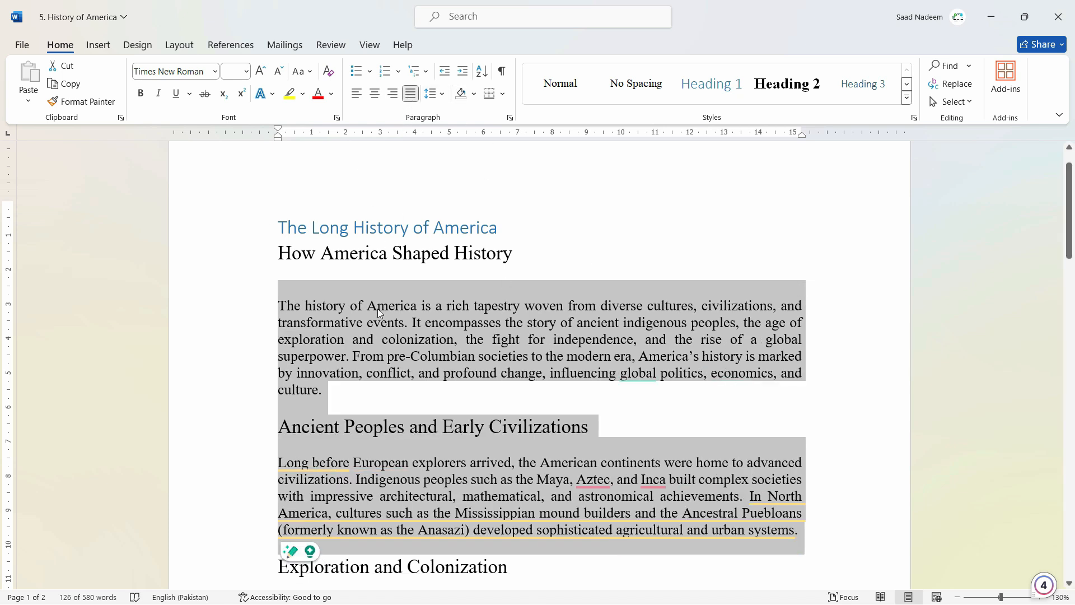
{"action": "left_click", "coordinate": [455, 386]}
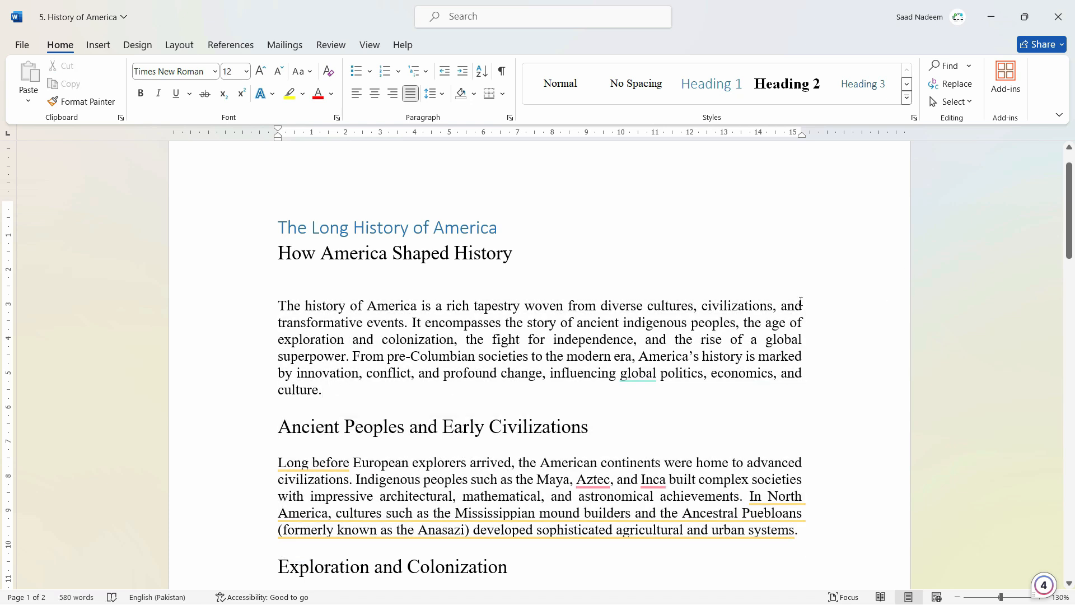
{"action": "left_click_drag", "start_coordinate": [801, 302], "coordinate": [806, 374]}
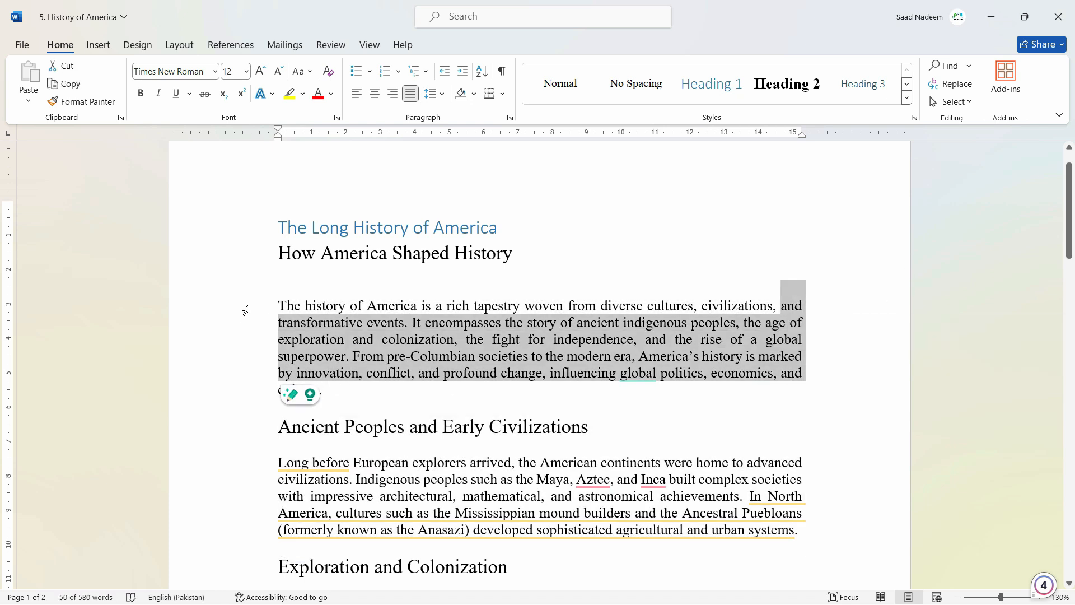
{"action": "left_click", "coordinate": [369, 396]}
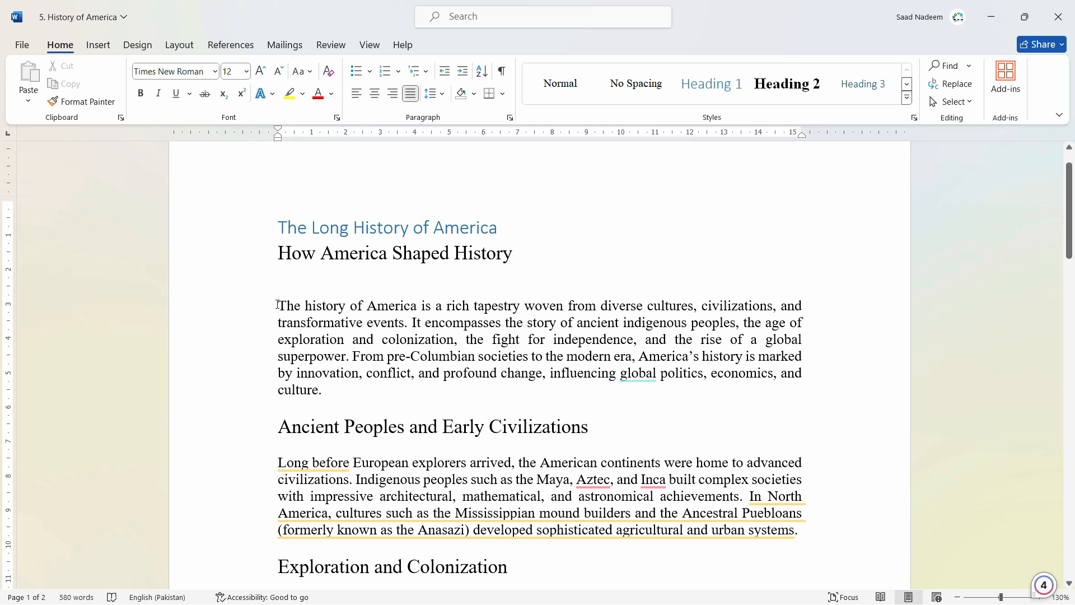
Apply outside borders around the opening paragraph
{"action": "left_click_drag", "start_coordinate": [278, 302], "coordinate": [346, 392]}
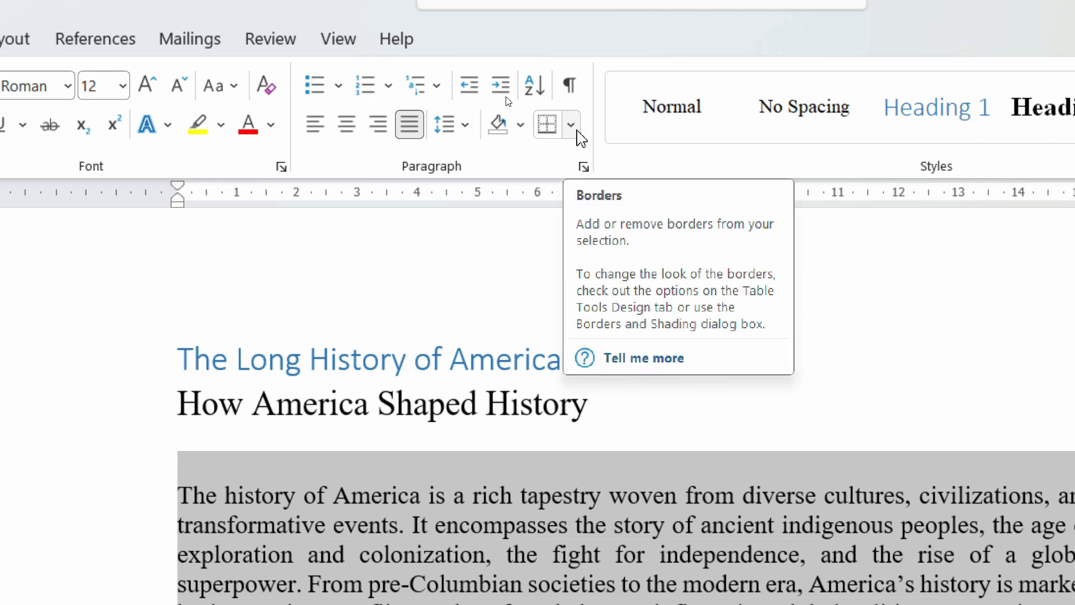
{"action": "scroll", "coordinate": [495, 319], "scroll_direction": "down", "scroll_amount": 3}
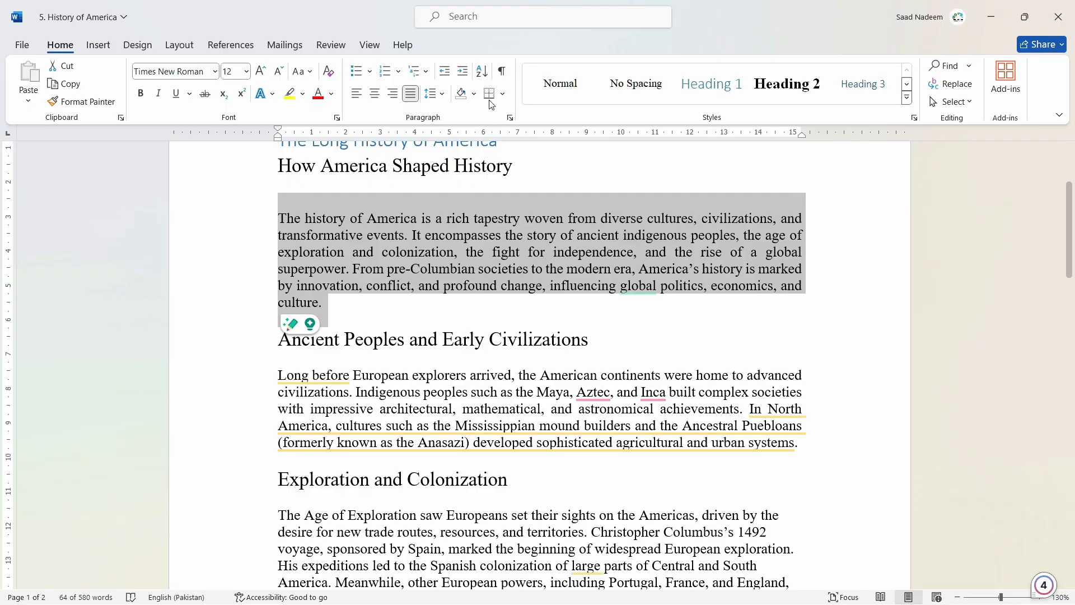
{"action": "left_click", "coordinate": [502, 94]}
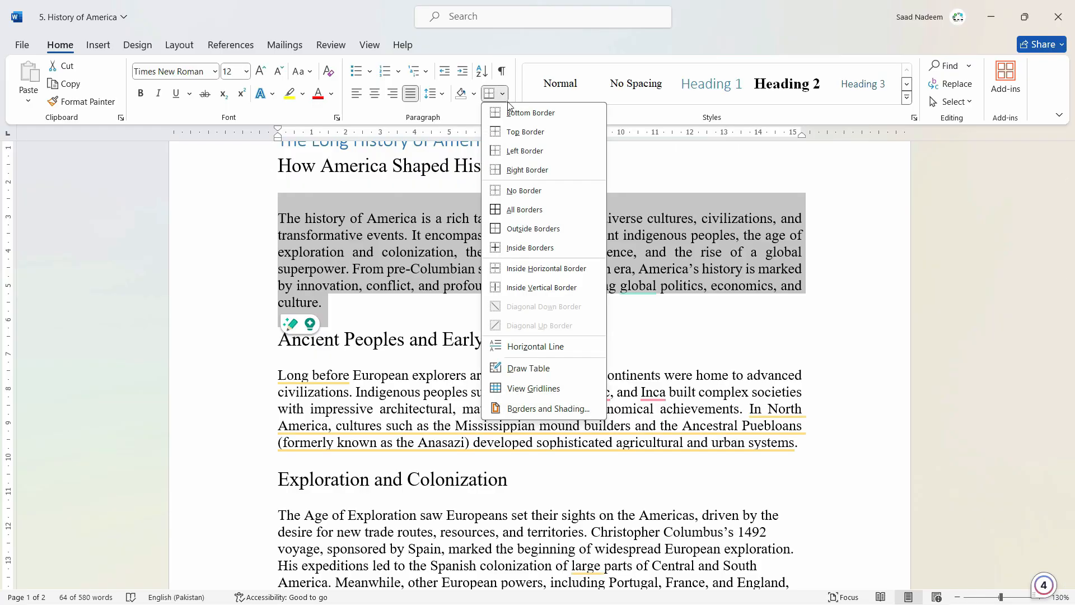
{"action": "left_click", "coordinate": [533, 229]}
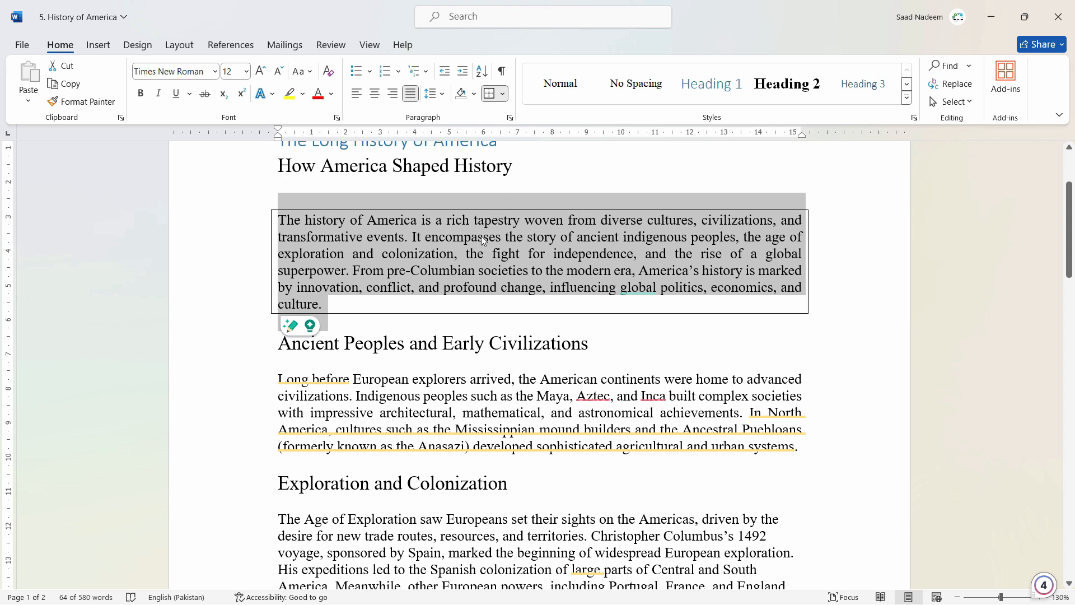
Try a light gray text highlight on the opening paragraph and undo it
{"action": "left_click", "coordinate": [306, 98]}
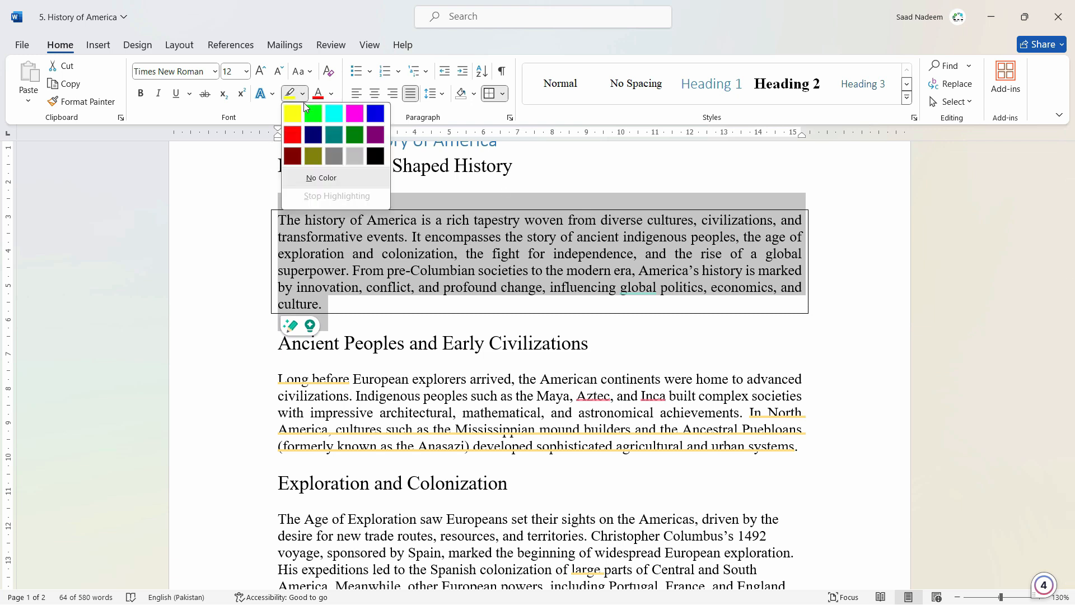
{"action": "left_click", "coordinate": [348, 156]}
{"action": "left_click", "coordinate": [320, 306]}
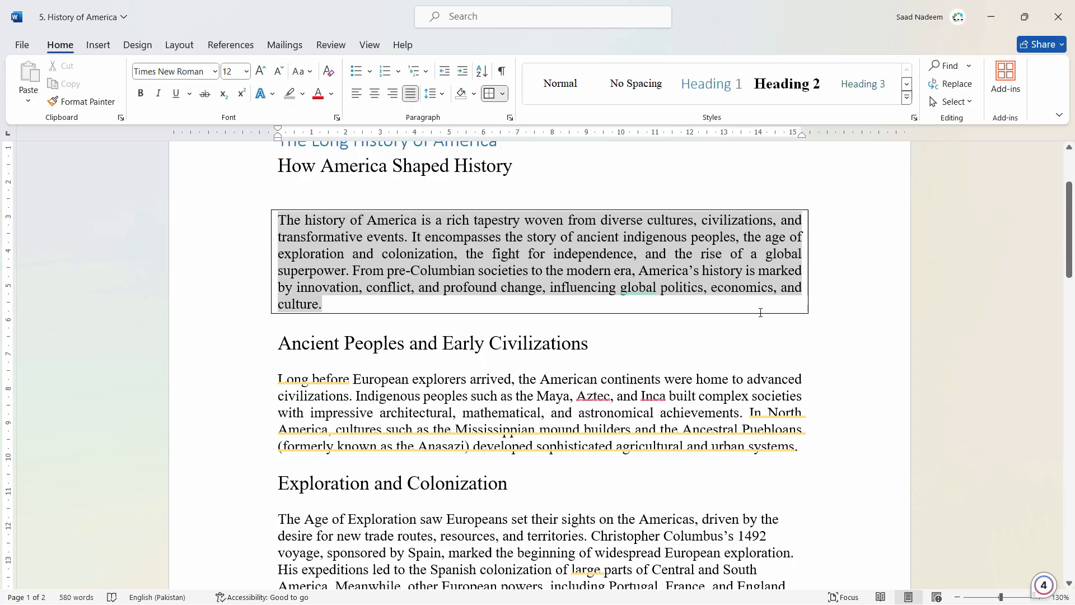
{"action": "key", "text": "ctrl+z"}
Apply light orange paragraph shading to the opening paragraph
{"action": "left_click_drag", "start_coordinate": [278, 220], "coordinate": [358, 307]}
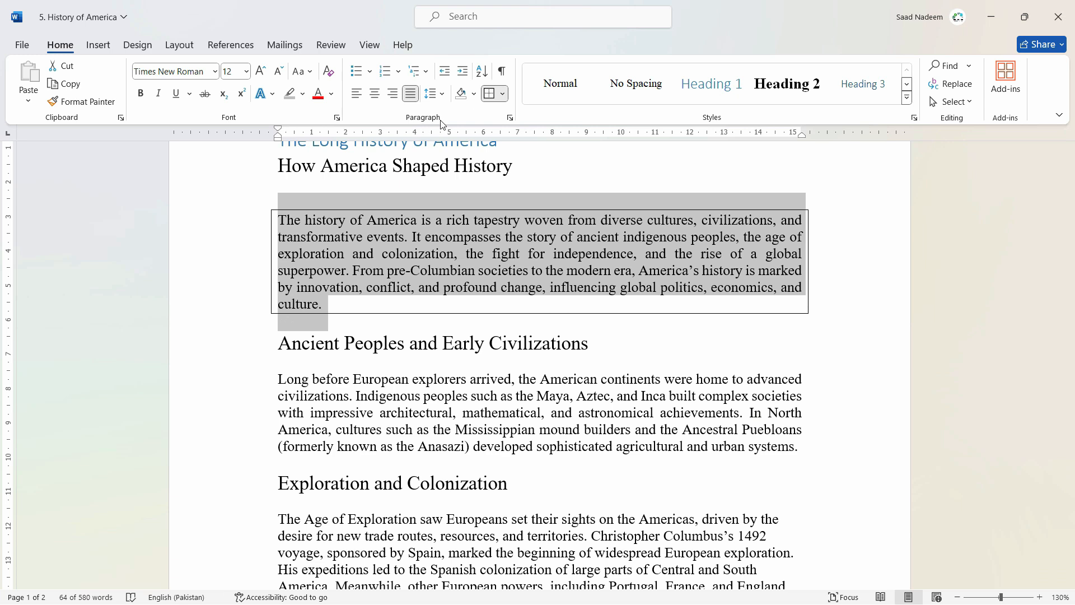
{"action": "left_click", "coordinate": [473, 94]}
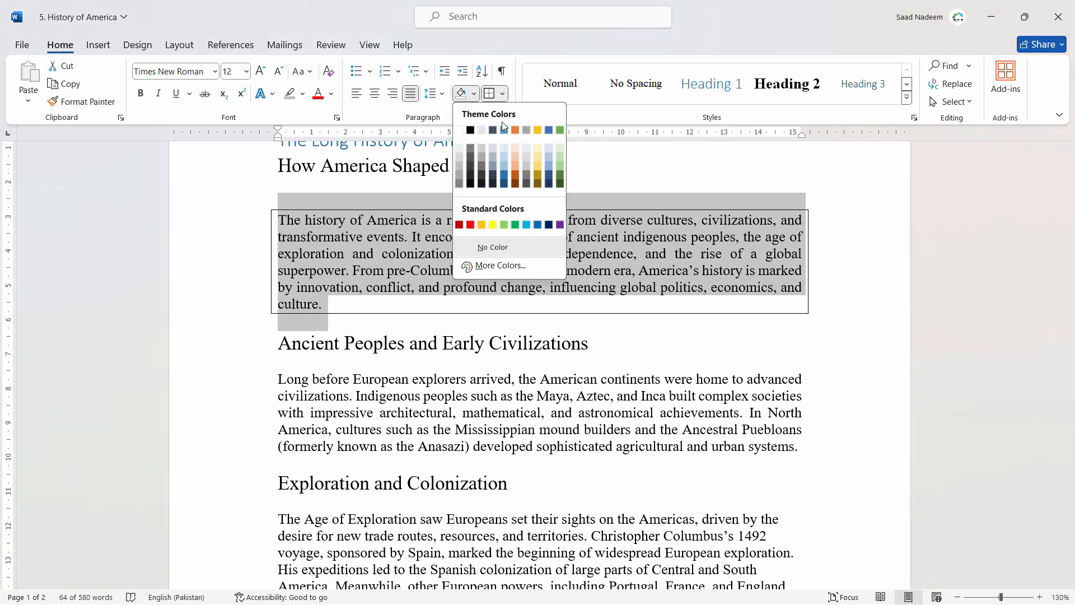
{"action": "left_click", "coordinate": [515, 156]}
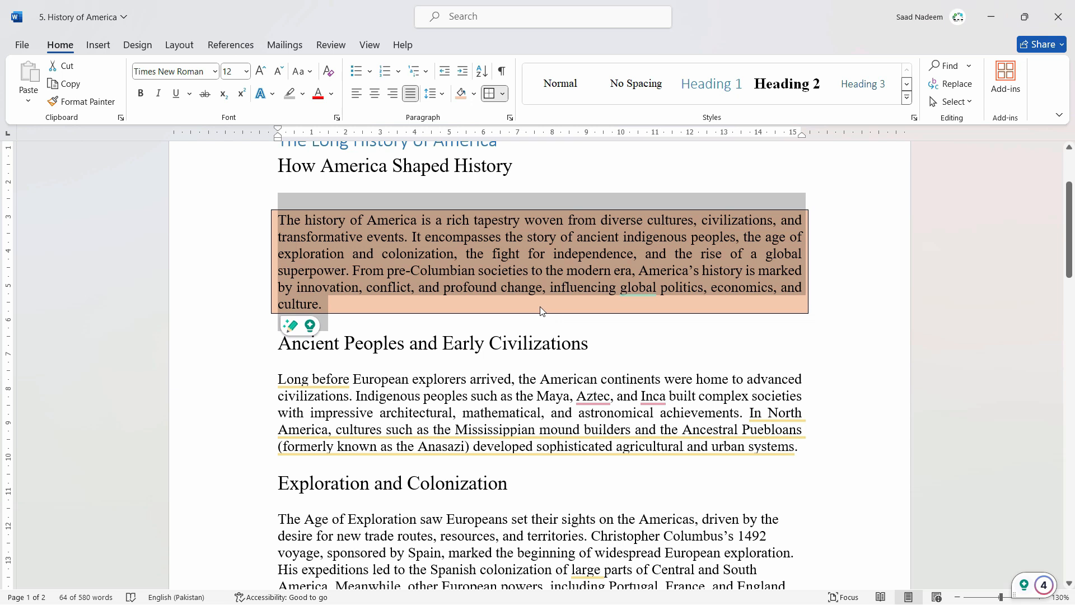
{"action": "left_click", "coordinate": [543, 312]}
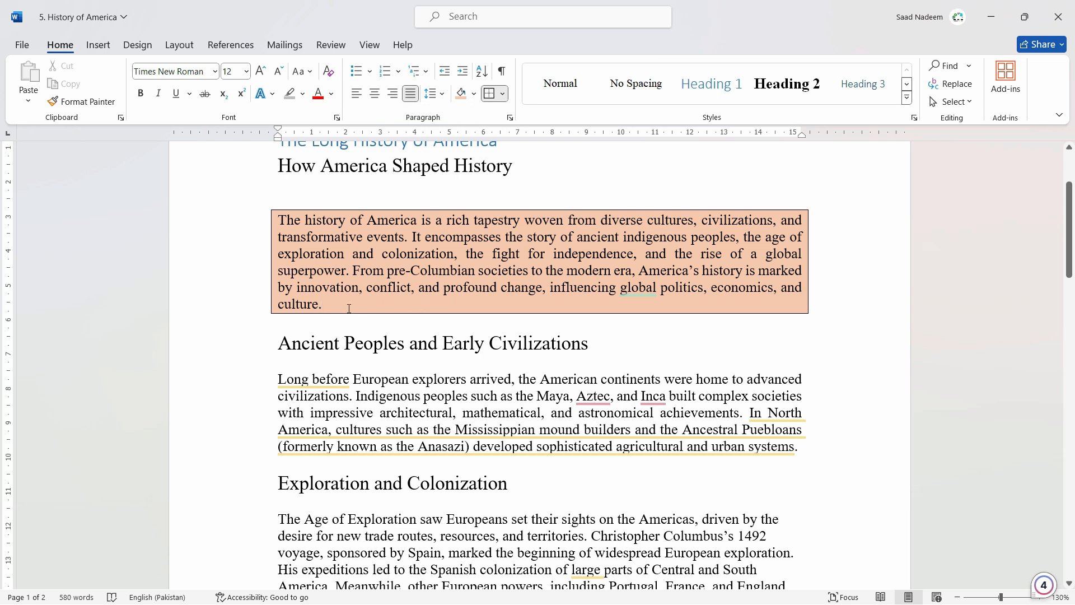
Try removing the top border of the opening paragraph and restore it
{"action": "left_click_drag", "start_coordinate": [349, 309], "coordinate": [270, 221]}
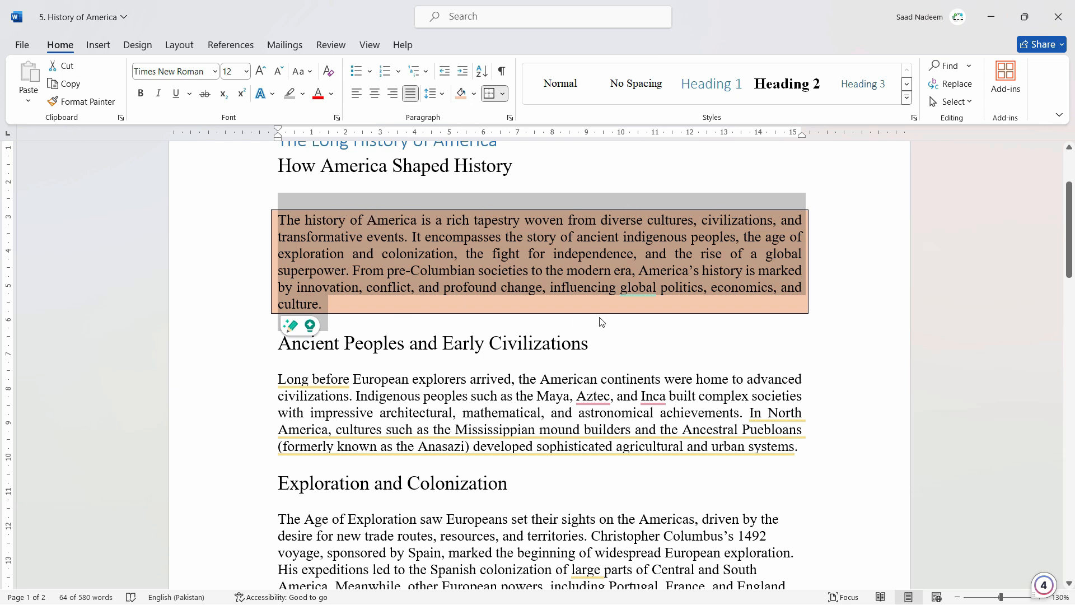
{"action": "left_click", "coordinate": [502, 93]}
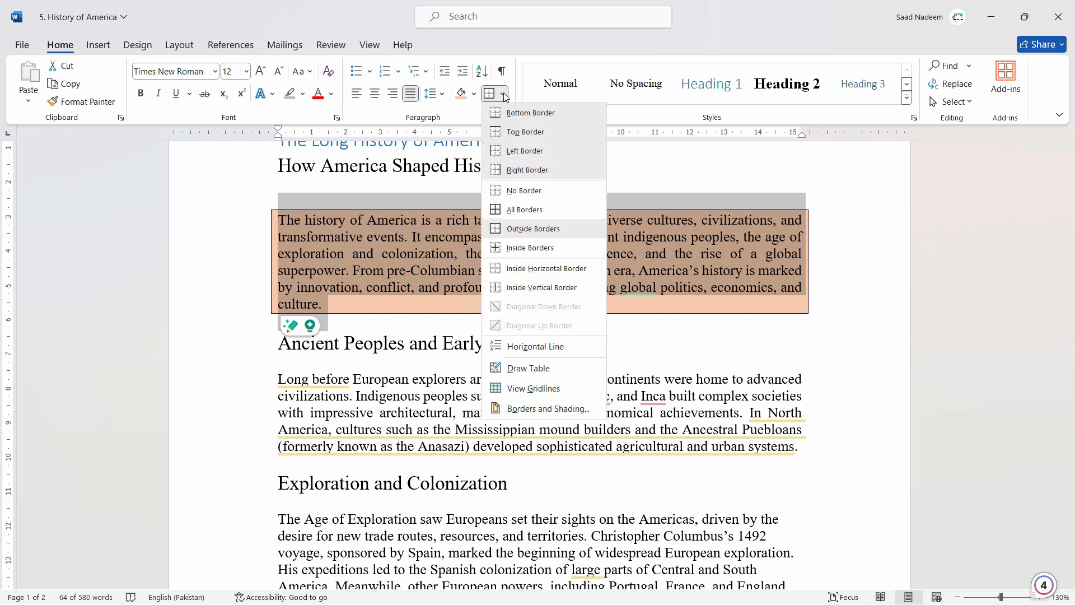
{"action": "left_click", "coordinate": [526, 136]}
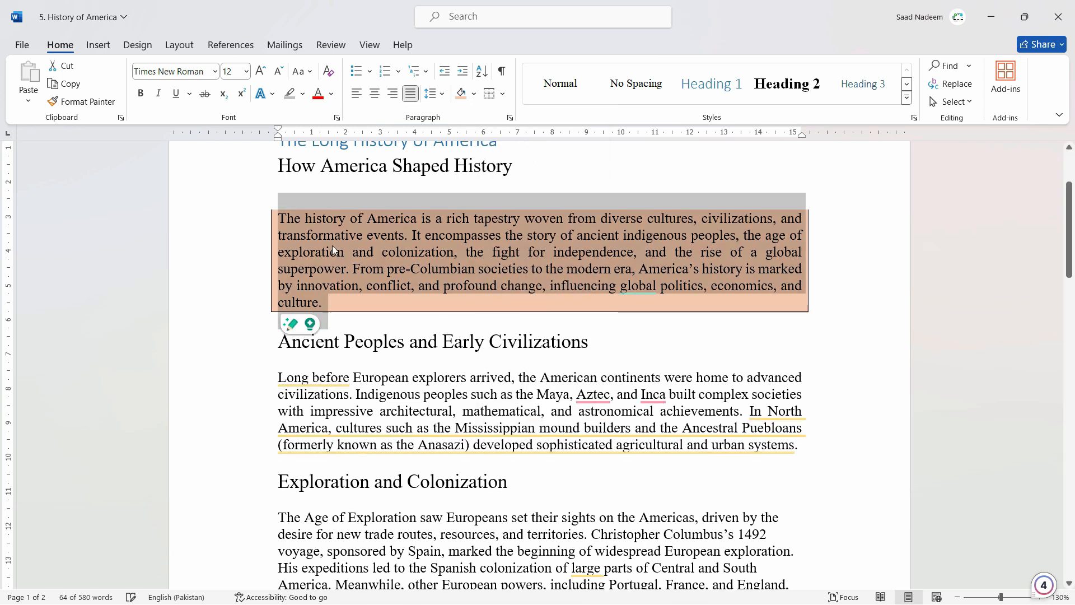
{"action": "left_click", "coordinate": [502, 93]}
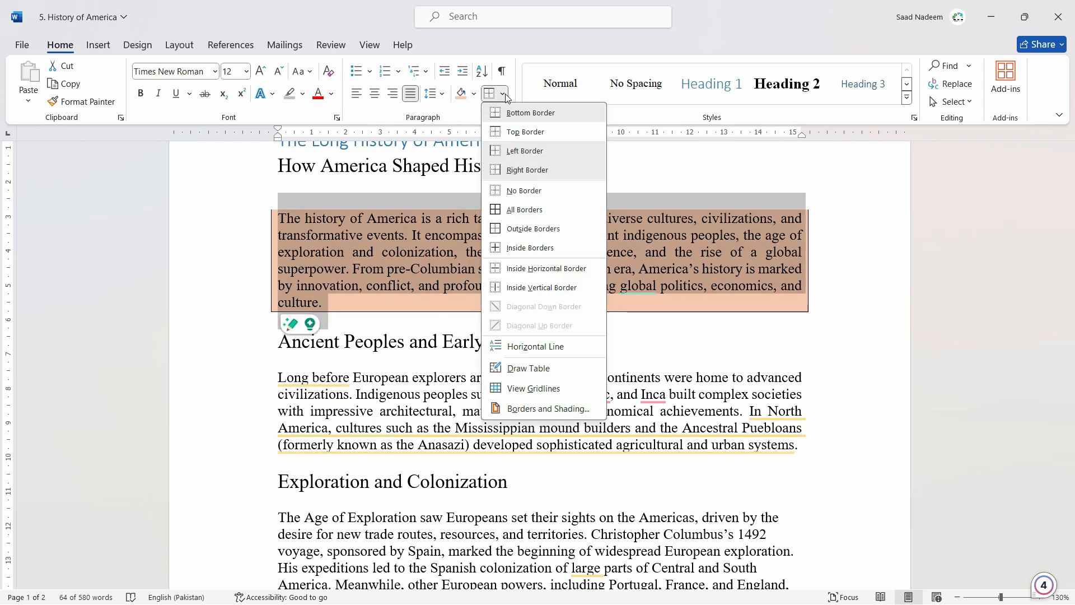
{"action": "left_click", "coordinate": [378, 208]}
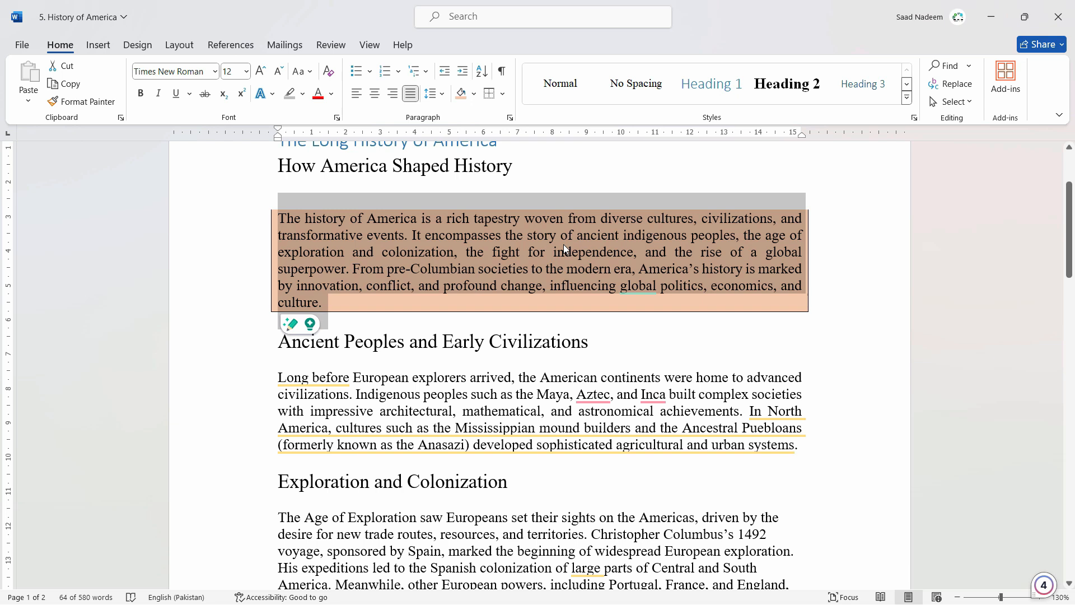
{"action": "left_click", "coordinate": [502, 93]}
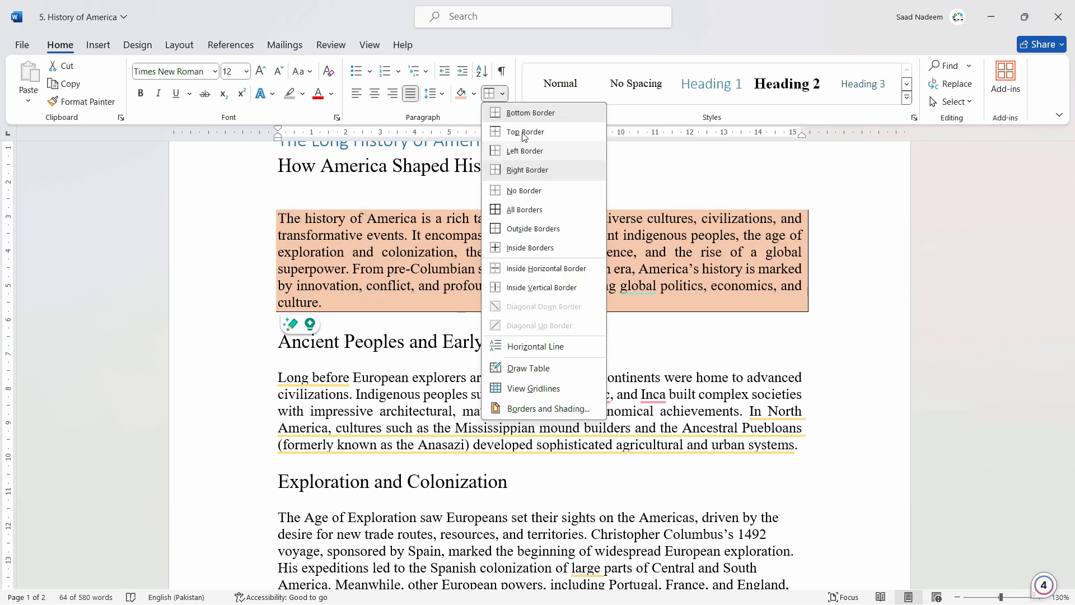
{"action": "left_click", "coordinate": [524, 135]}
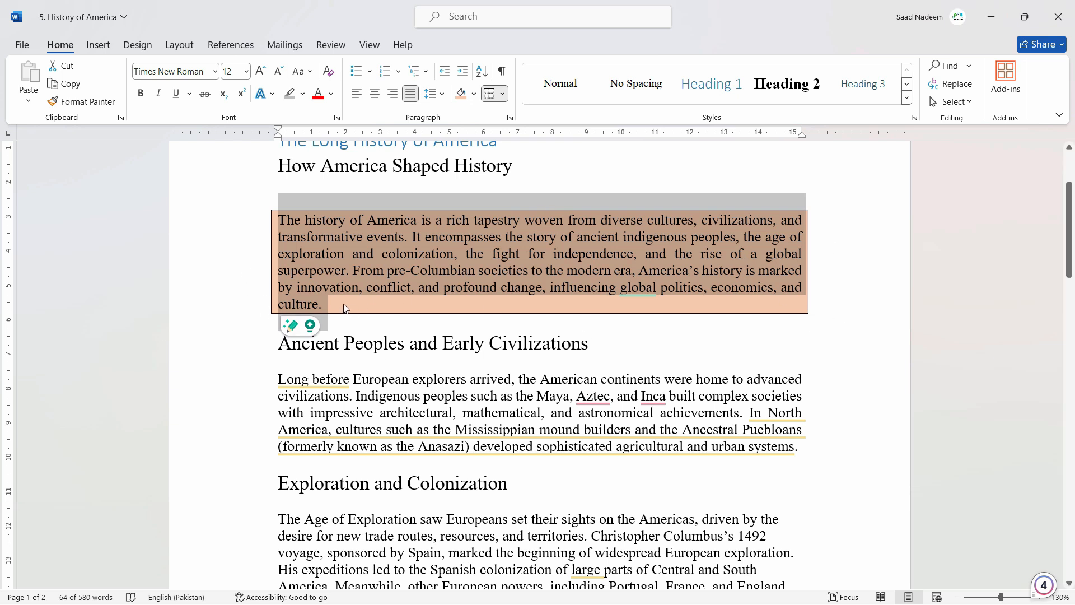
Remove all borders from the opening paragraph and add only a bottom border
{"action": "left_click", "coordinate": [502, 94]}
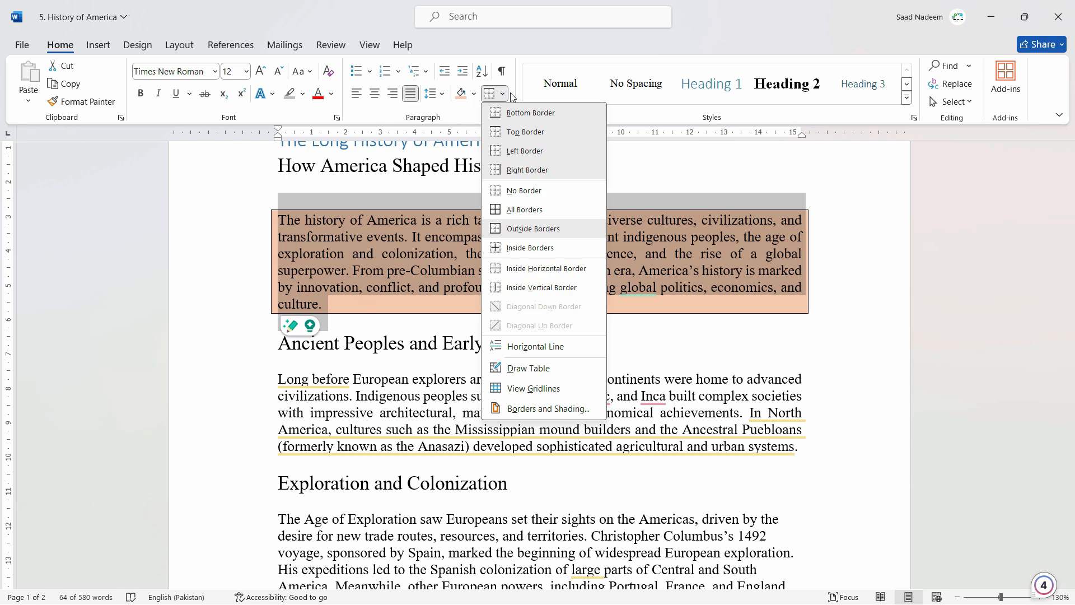
{"action": "left_click", "coordinate": [516, 192]}
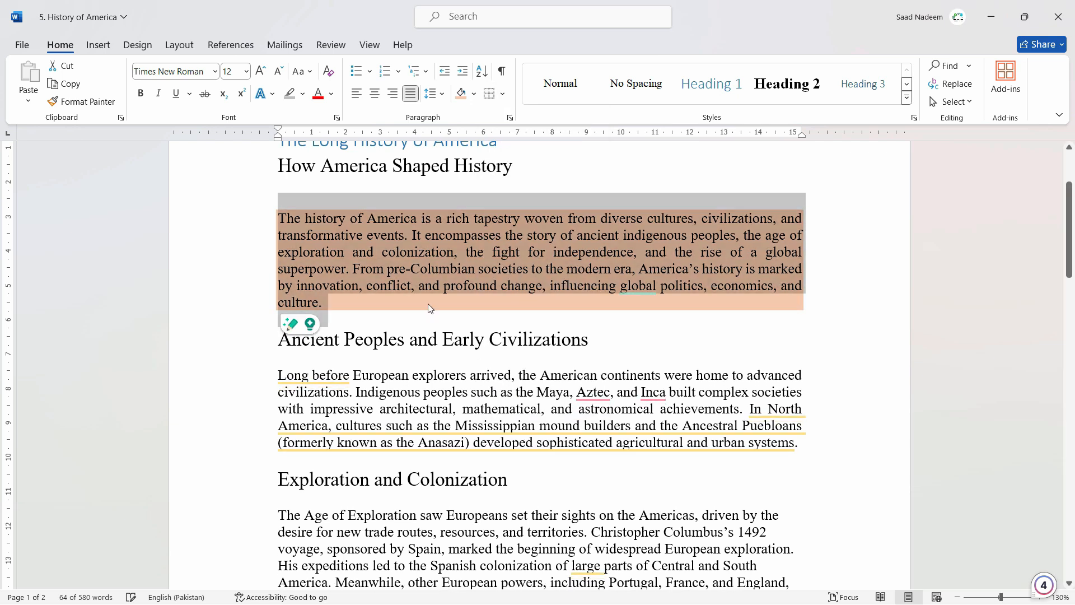
{"action": "left_click", "coordinate": [503, 94]}
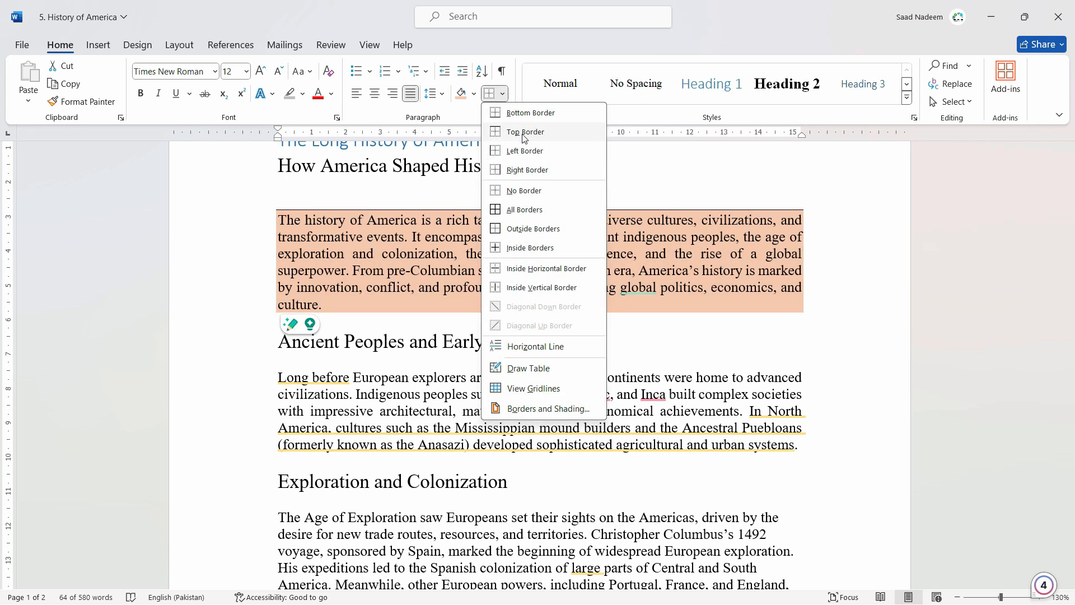
{"action": "left_click", "coordinate": [519, 113]}
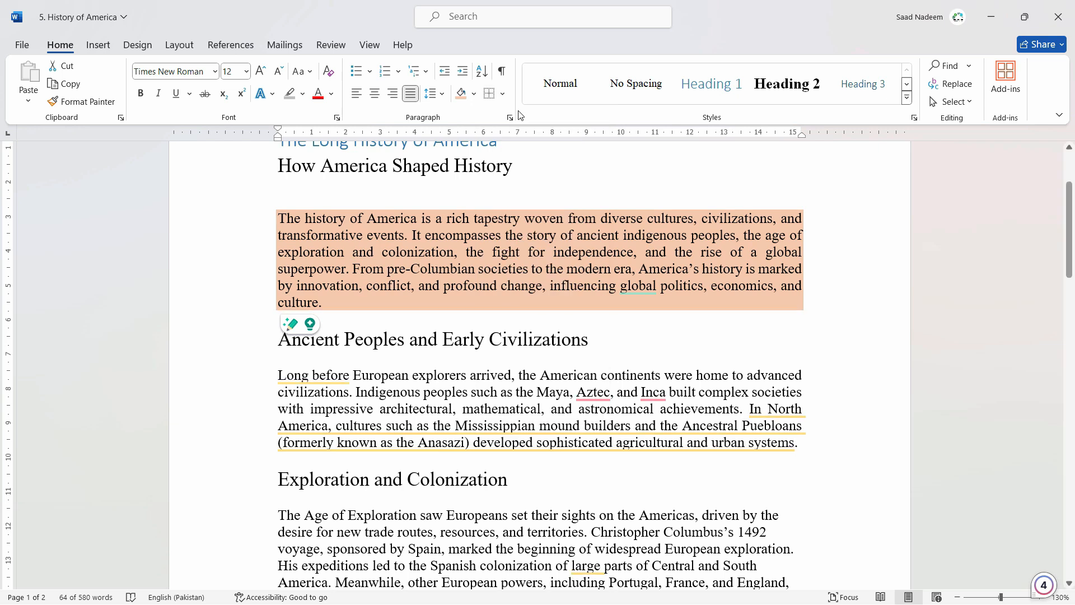
{"action": "left_click", "coordinate": [393, 383]}
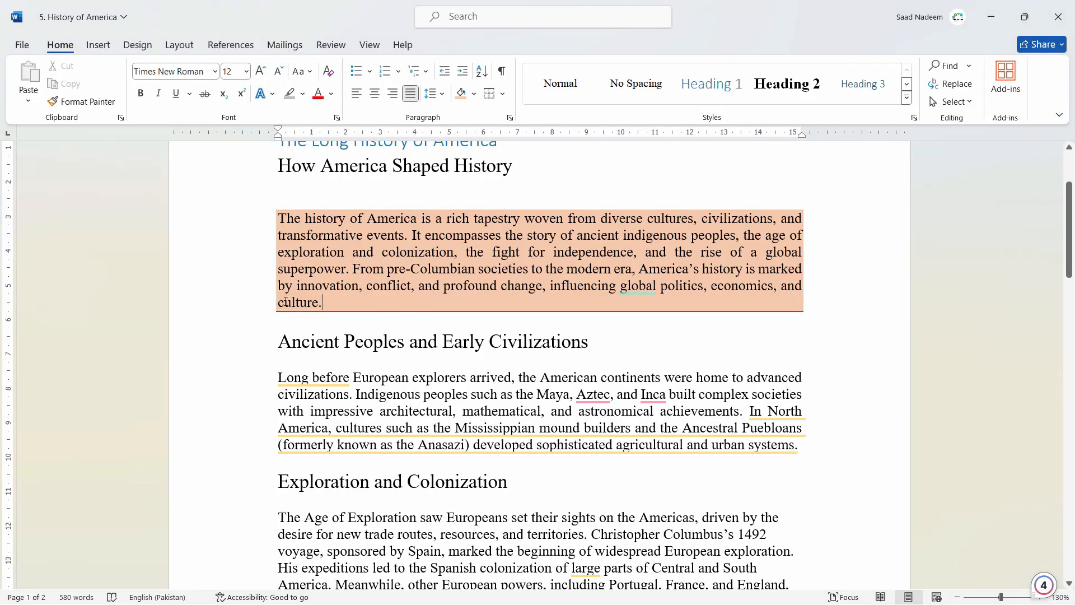
Add a top border to the shaded opening paragraph
{"action": "left_click_drag", "start_coordinate": [329, 304], "coordinate": [283, 200]}
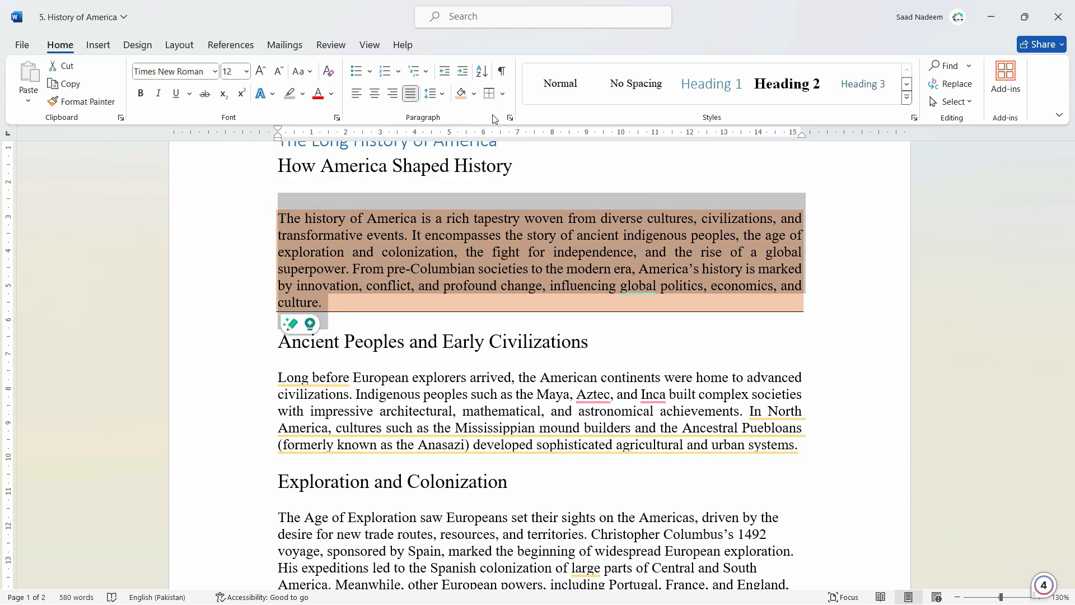
{"action": "left_click", "coordinate": [502, 93]}
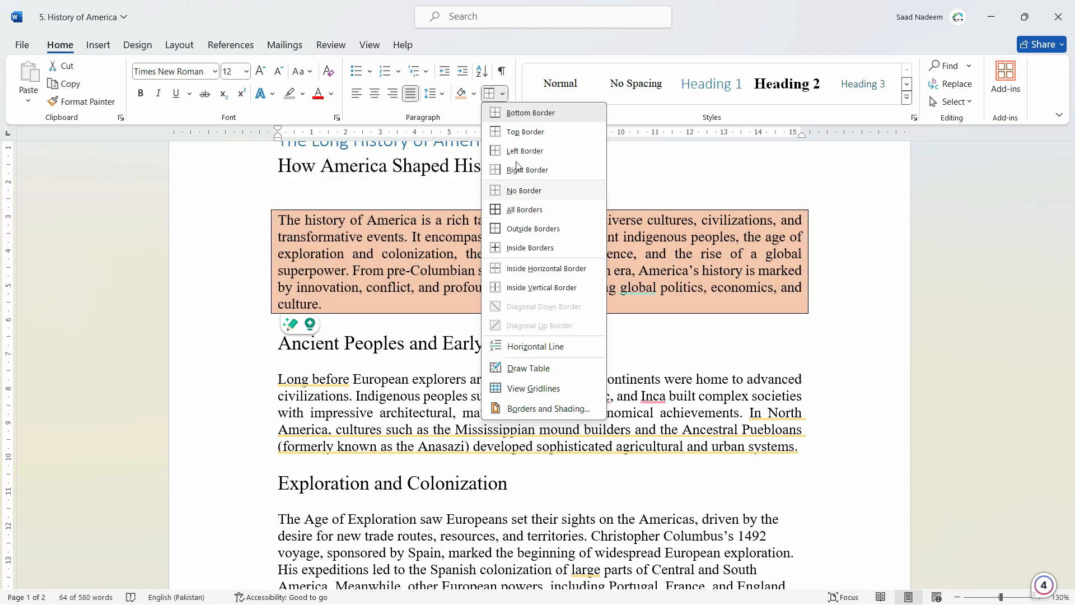
{"action": "left_click", "coordinate": [516, 136]}
{"action": "left_click", "coordinate": [511, 317]}
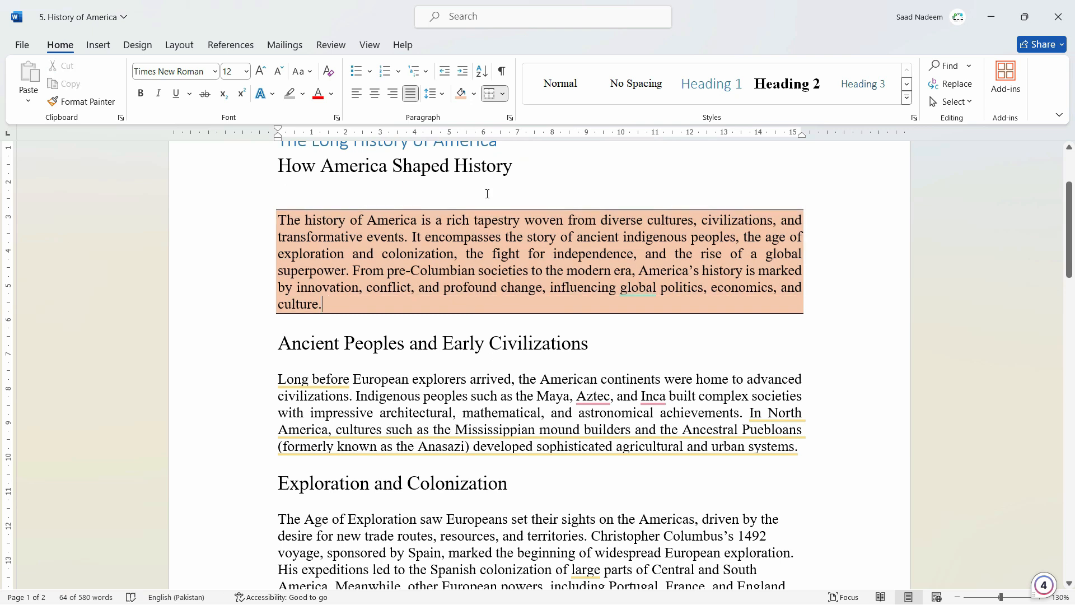
{"action": "scroll", "coordinate": [675, 309], "scroll_direction": "down", "scroll_amount": 2}
{"action": "scroll", "coordinate": [560, 325], "scroll_direction": "up", "scroll_amount": 2}
{"action": "scroll", "coordinate": [552, 328], "scroll_direction": "down", "scroll_amount": 2}
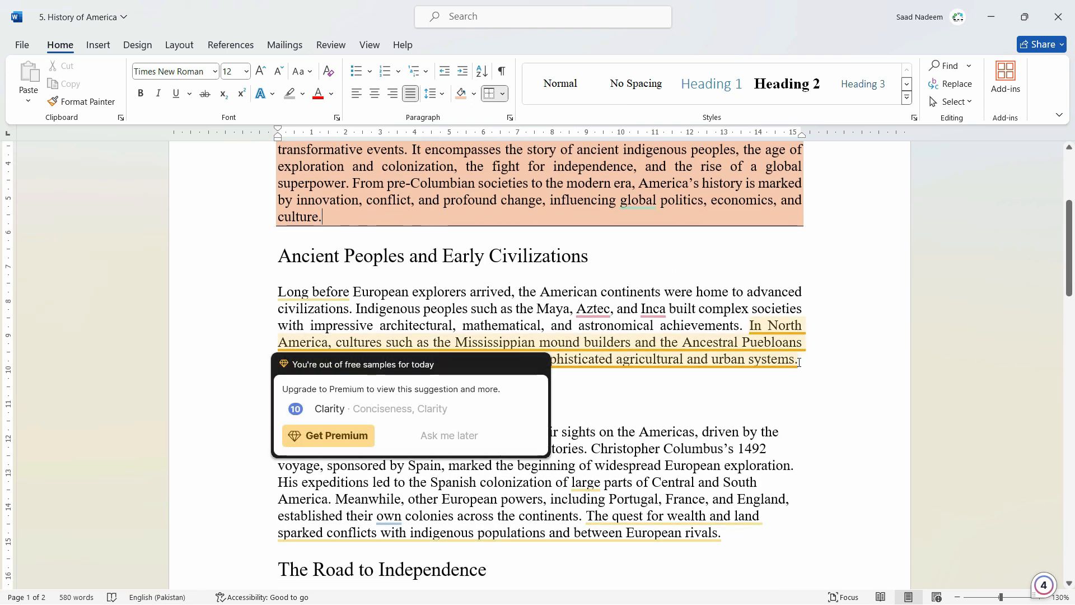
Apply light orange paragraph shading to the paragraph under the Ancient Peoples and Early Civilizations heading
{"action": "triple_click", "coordinate": [552, 328]}
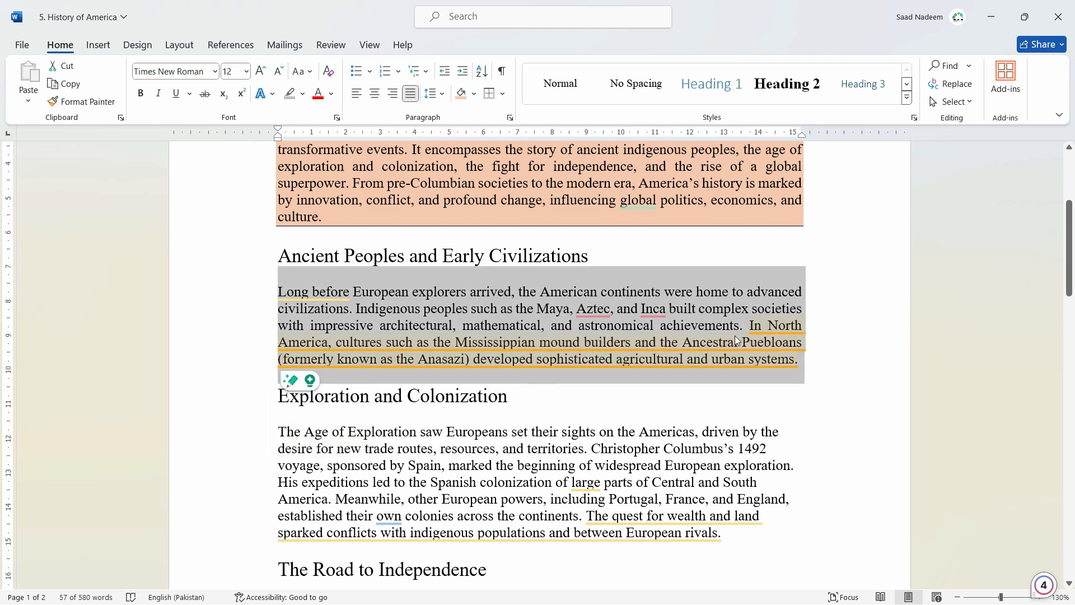
{"action": "mouse_move", "coordinate": [734, 334]}
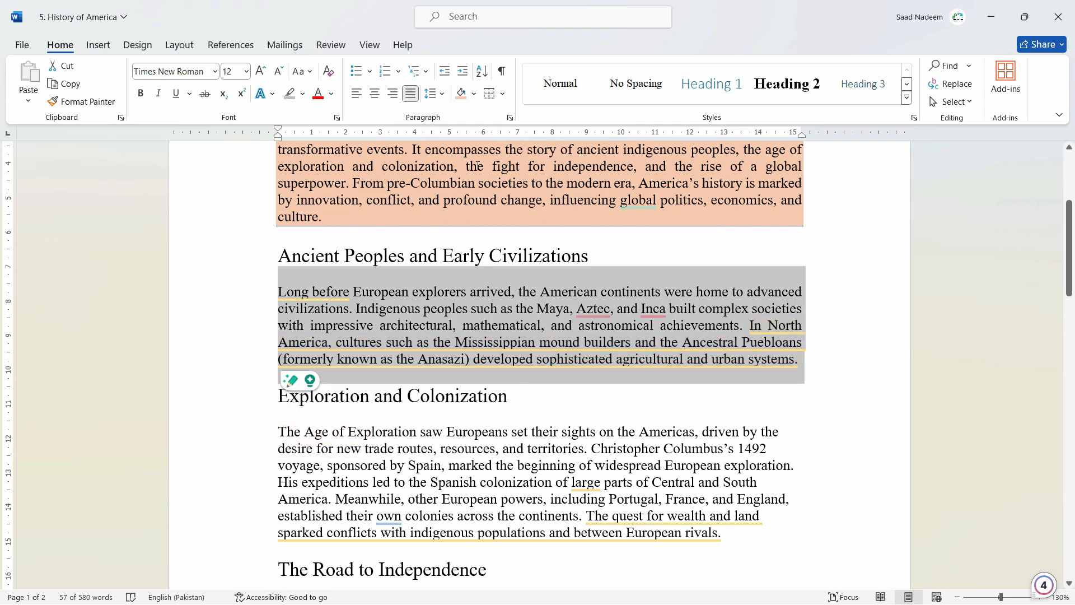
{"action": "left_click", "coordinate": [461, 94]}
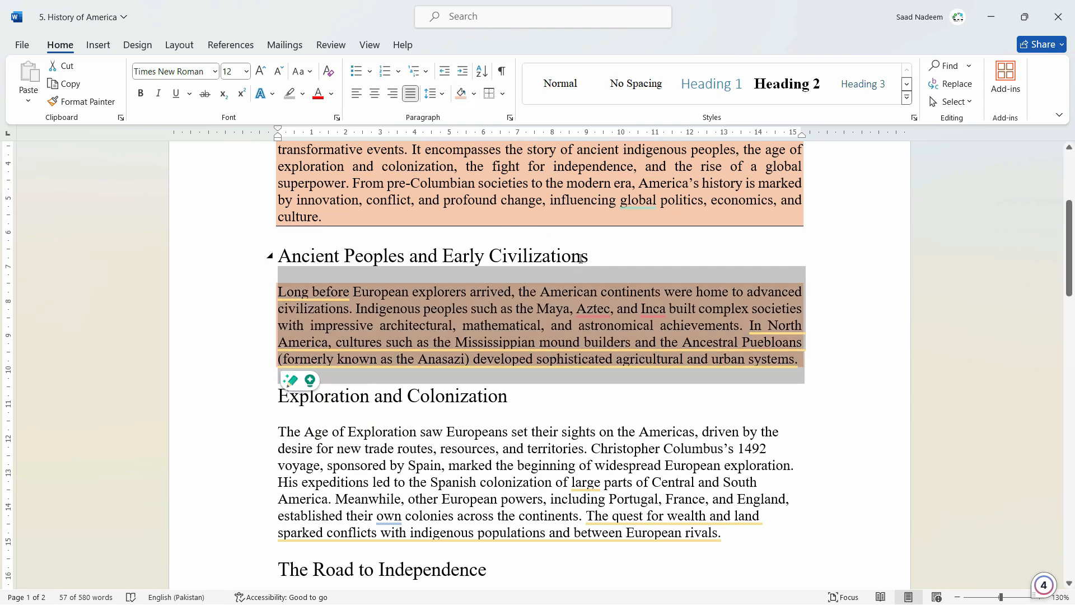
Add top and bottom borders to the shaded Ancient Peoples and Early Civilizations paragraph
{"action": "left_click", "coordinate": [503, 94]}
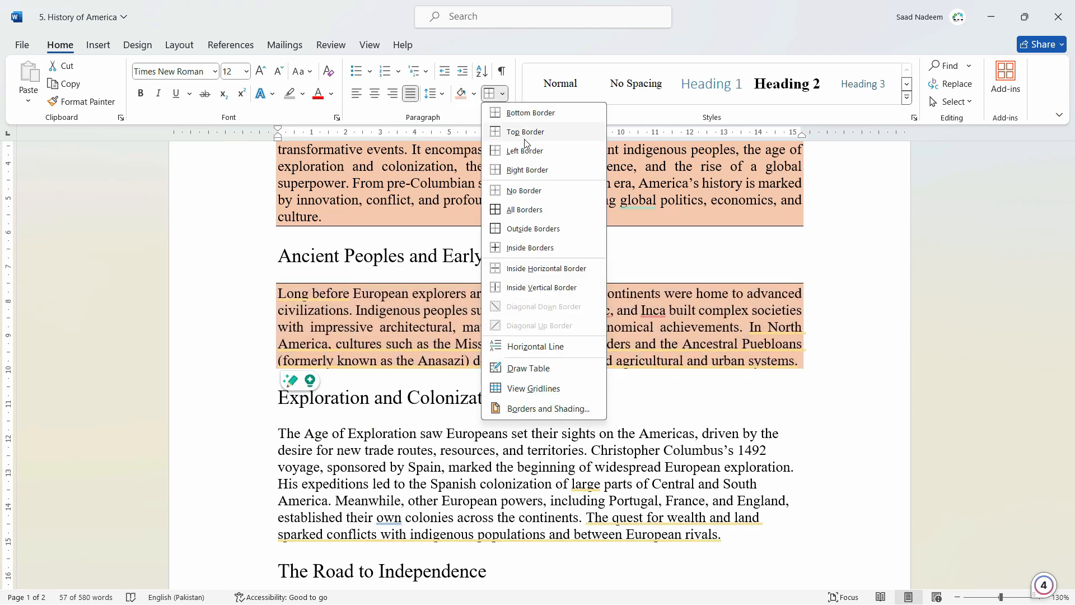
{"action": "left_click", "coordinate": [526, 133]}
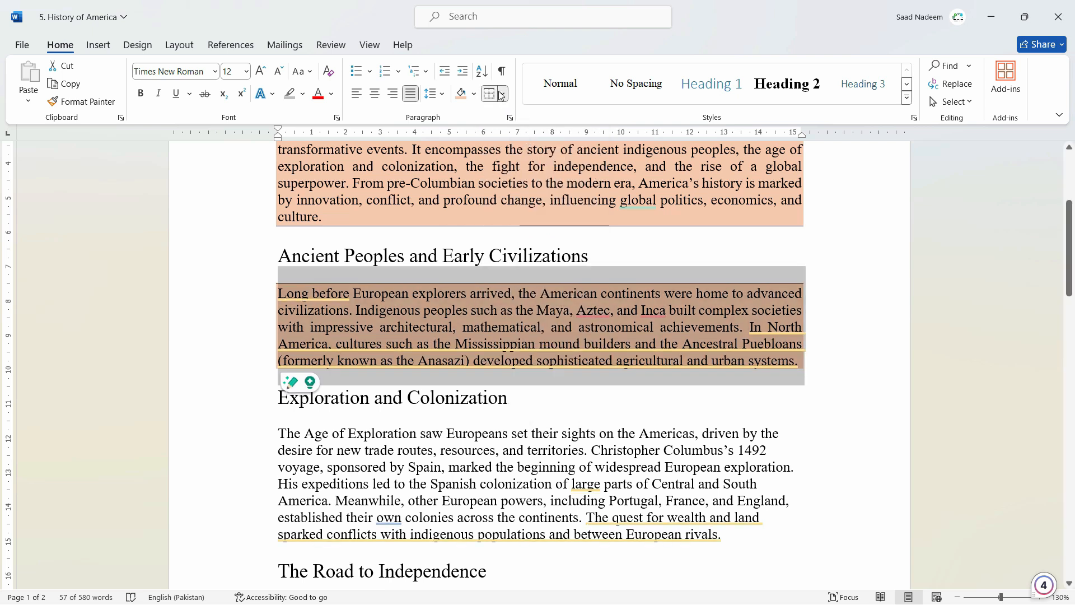
{"action": "left_click", "coordinate": [502, 94]}
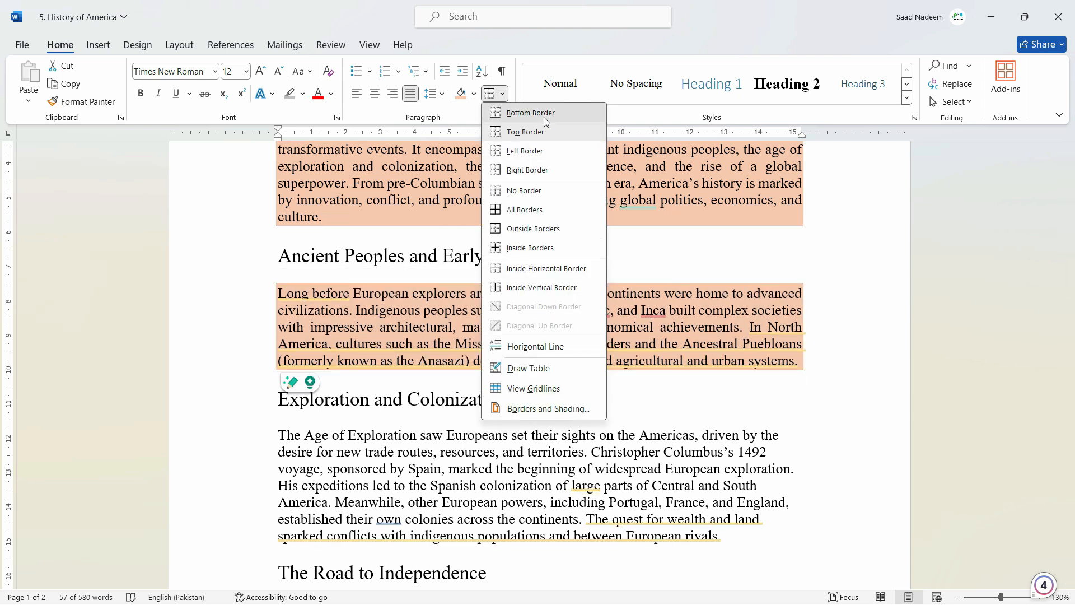
{"action": "left_click", "coordinate": [529, 113]}
{"action": "left_click", "coordinate": [761, 361]}
Set up a 3-D border with the 3 pt thick-and-thin double line style for the Exploration and Colonization paragraph
{"action": "scroll", "coordinate": [710, 410], "scroll_direction": "down", "scroll_amount": 3}
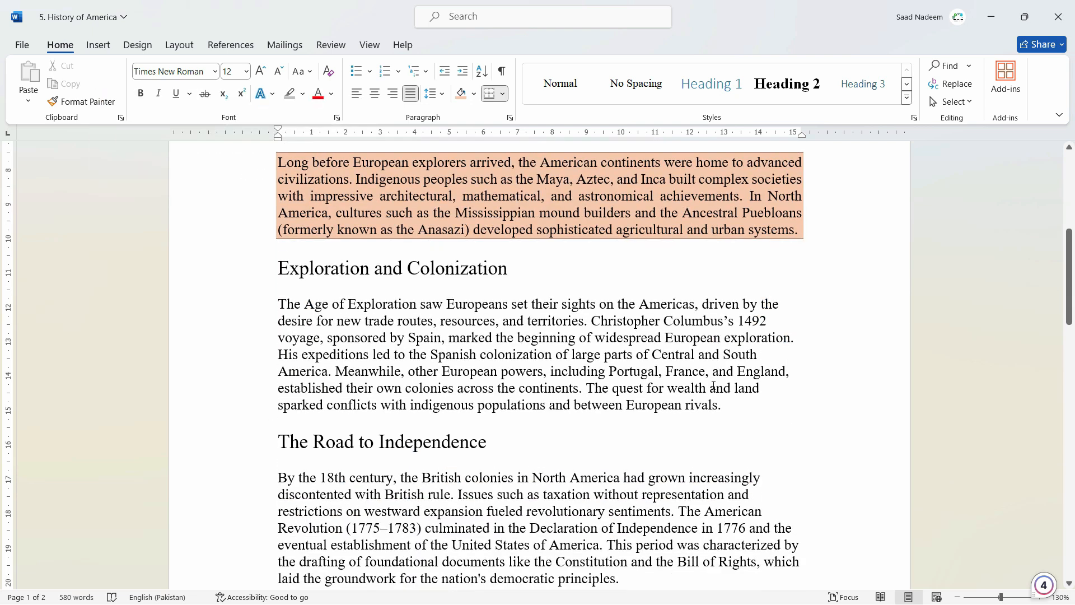
{"action": "left_click_drag", "start_coordinate": [732, 415], "coordinate": [279, 299]}
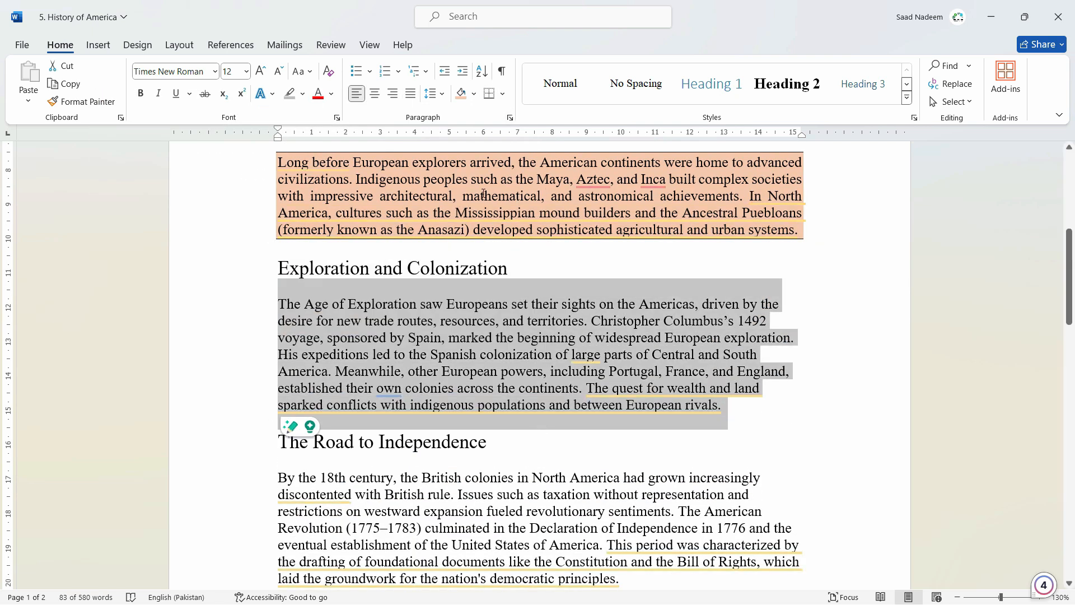
{"action": "left_click", "coordinate": [503, 94]}
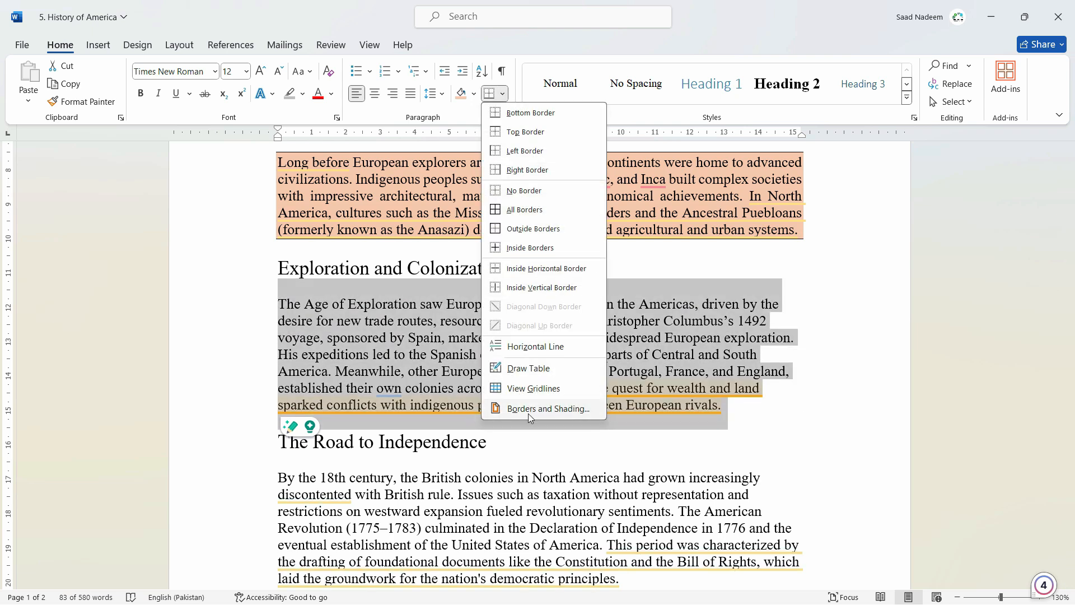
{"action": "left_click", "coordinate": [538, 410]}
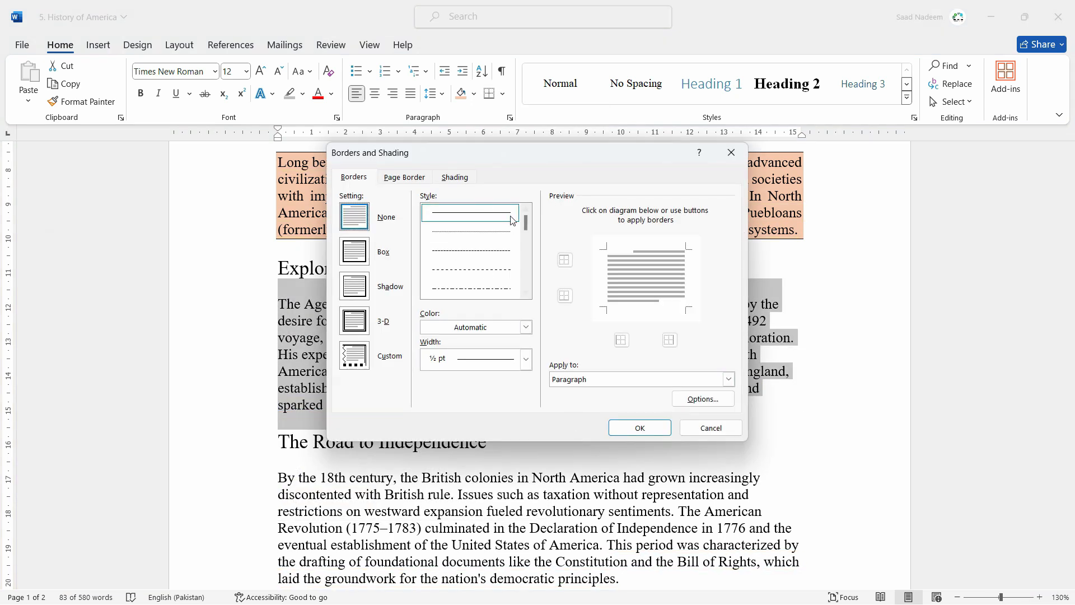
{"action": "left_click_drag", "start_coordinate": [558, 153], "coordinate": [664, 102]}
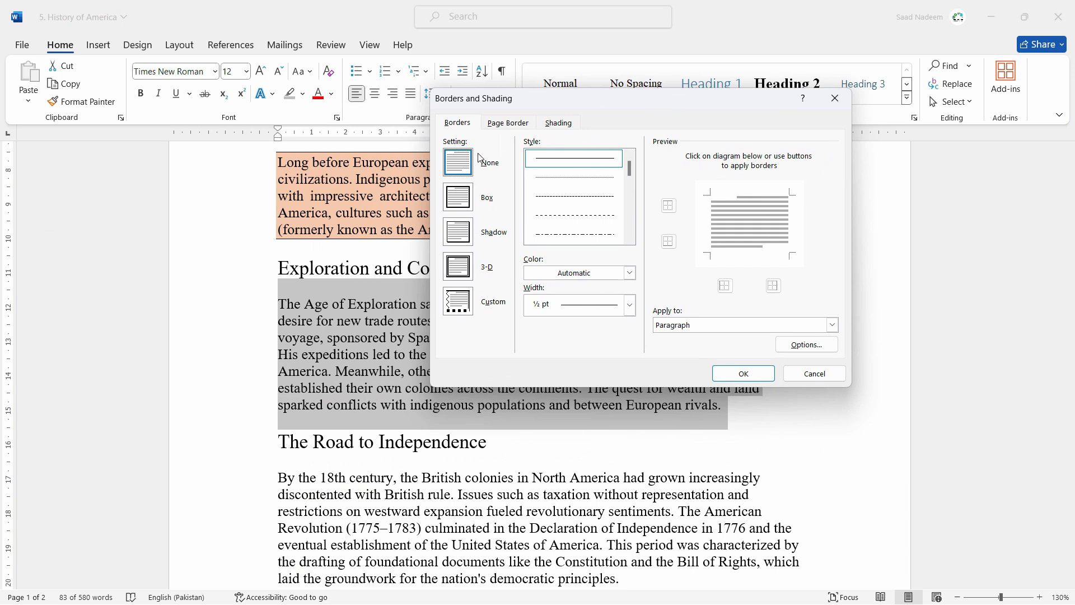
{"action": "left_click", "coordinate": [458, 271]}
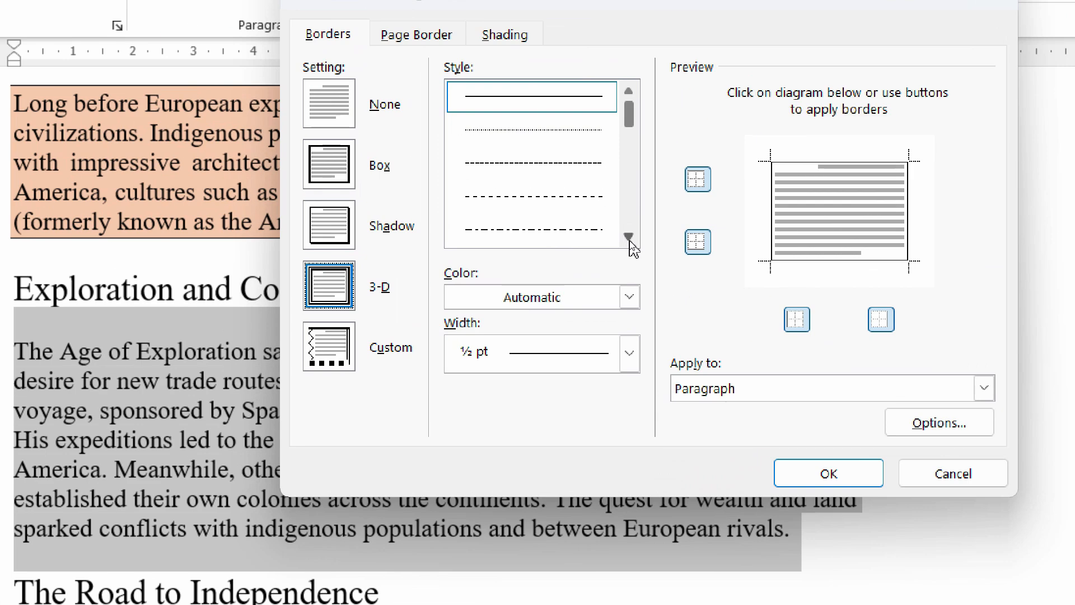
{"action": "left_click", "coordinate": [629, 239]}
{"action": "left_click", "coordinate": [629, 240]}
{"action": "left_click", "coordinate": [629, 239]}
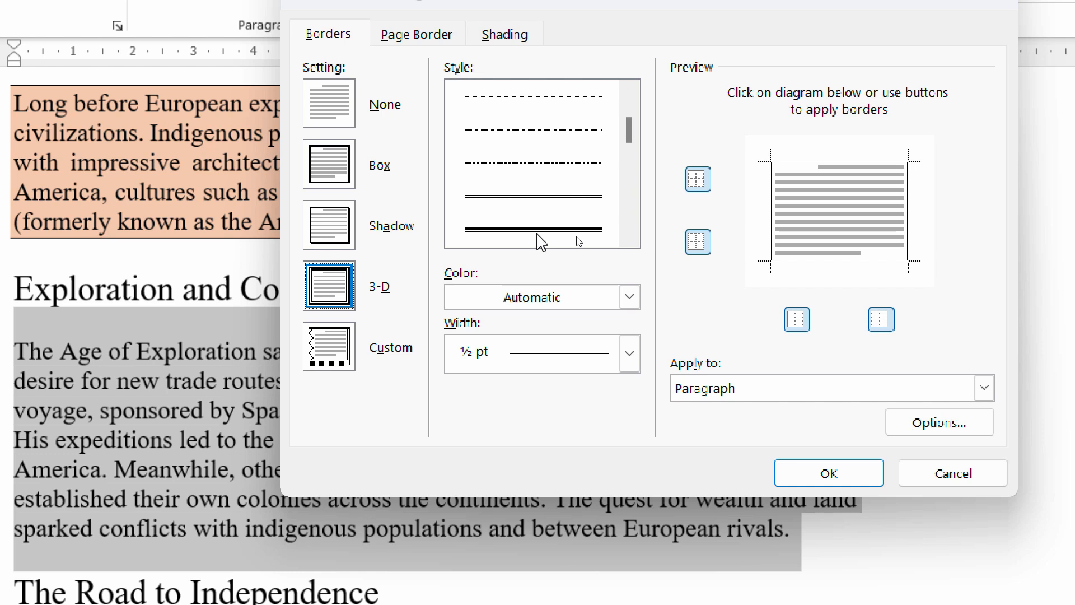
{"action": "left_click", "coordinate": [629, 239]}
{"action": "left_click", "coordinate": [630, 239]}
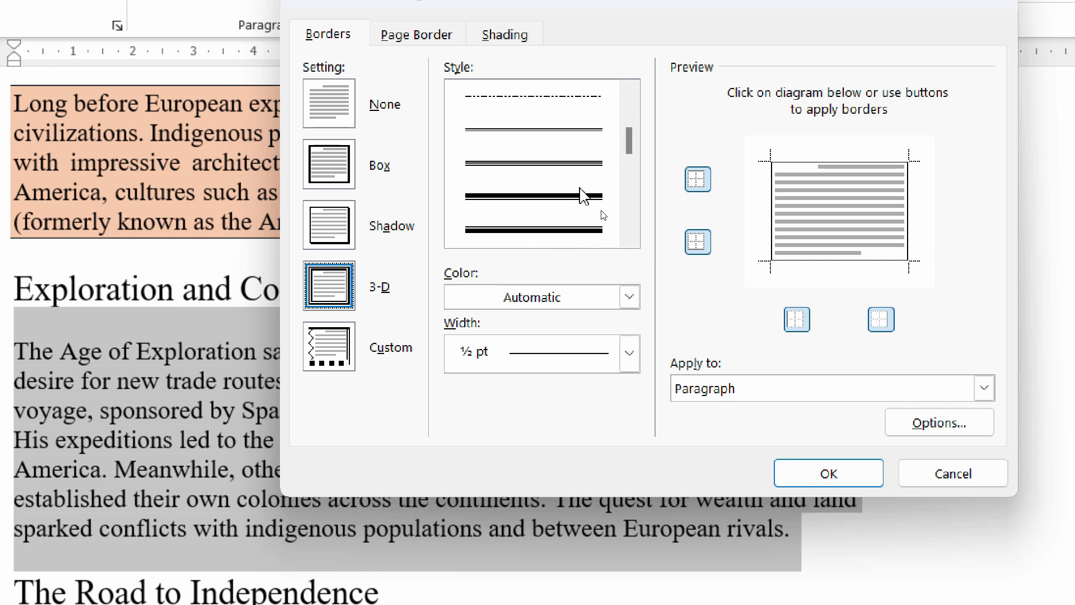
{"action": "left_click", "coordinate": [582, 197]}
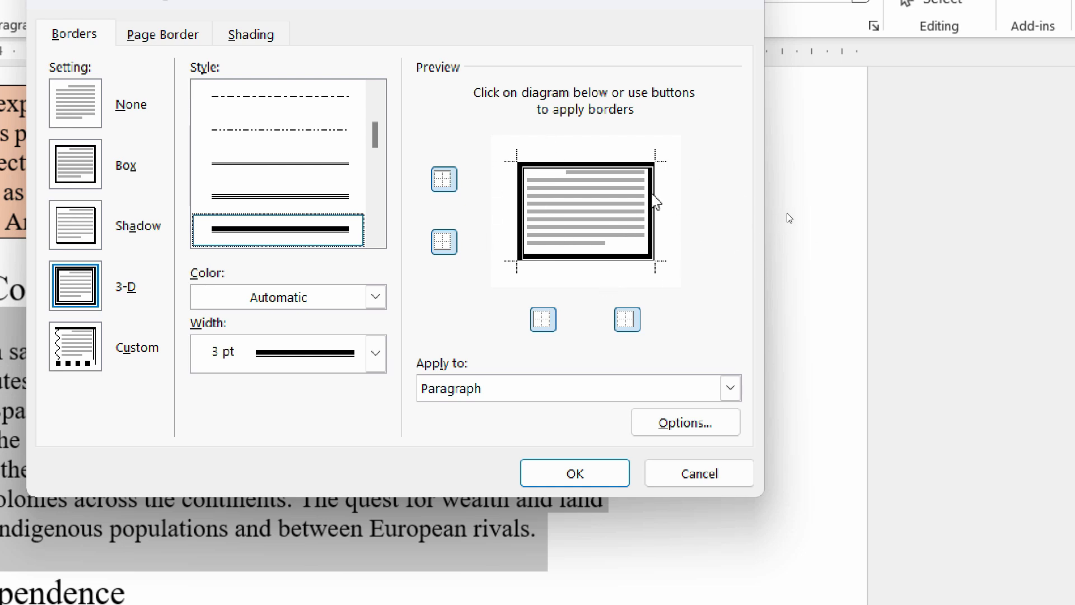
Remove the right and left sides from the border preview and apply the custom border to the paragraph
{"action": "left_click", "coordinate": [657, 212]}
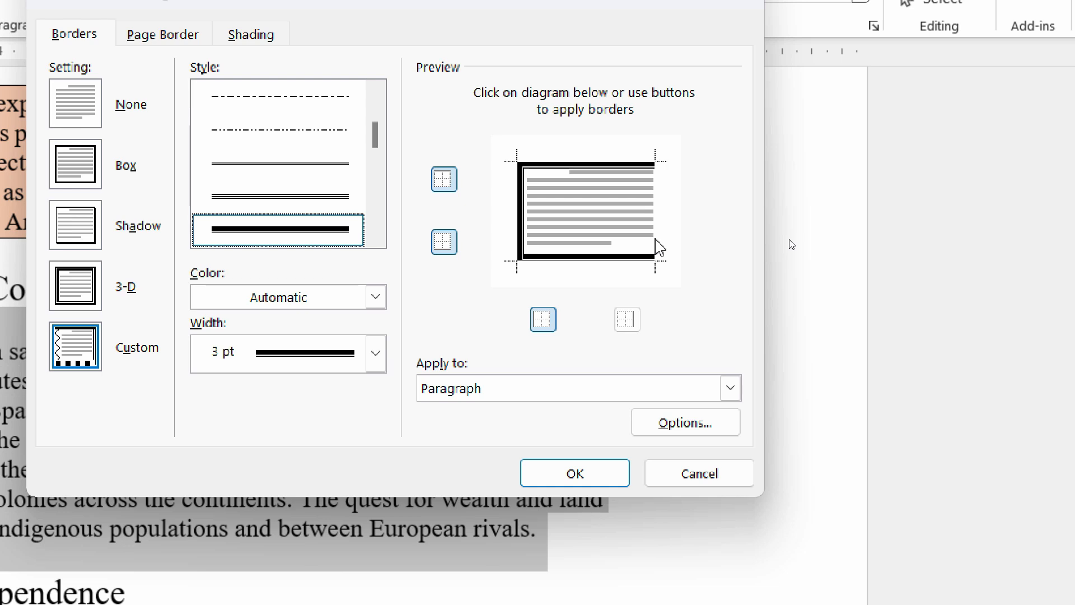
{"action": "left_click", "coordinate": [520, 199]}
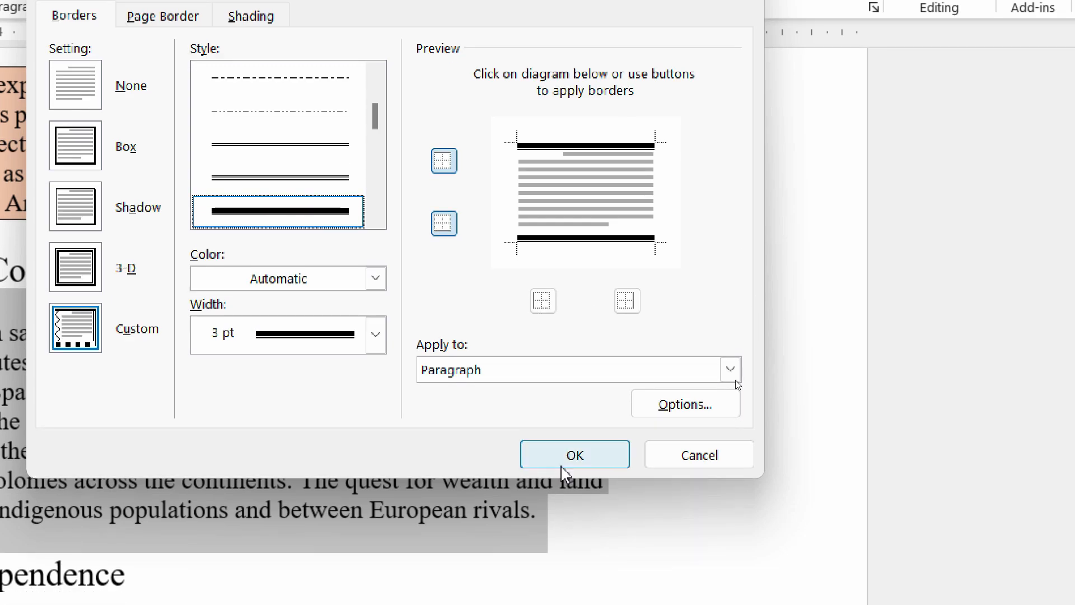
{"action": "left_click", "coordinate": [575, 473]}
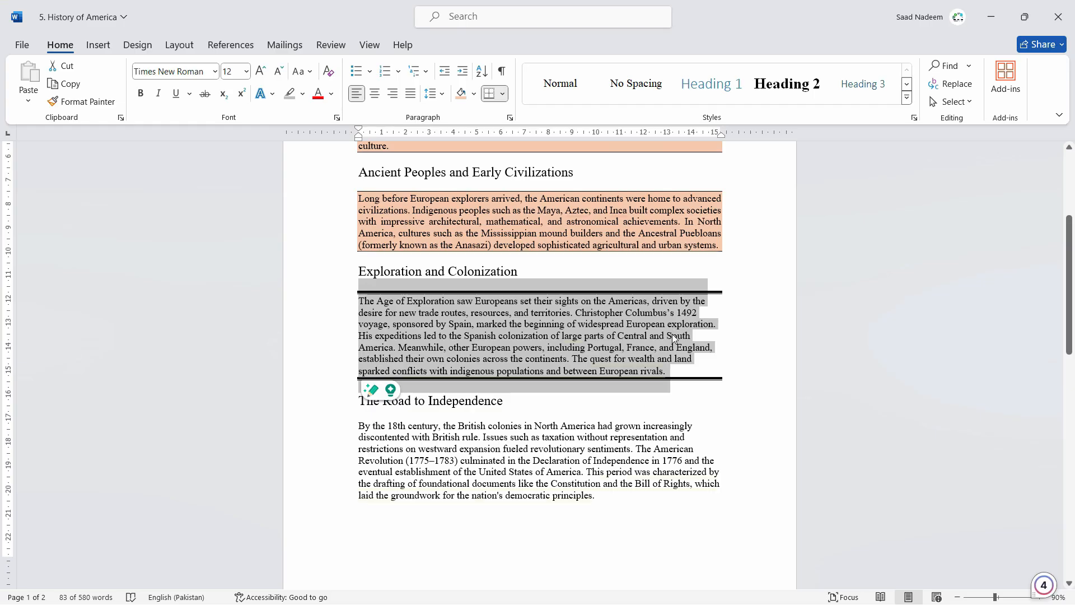
{"action": "left_click", "coordinate": [659, 448]}
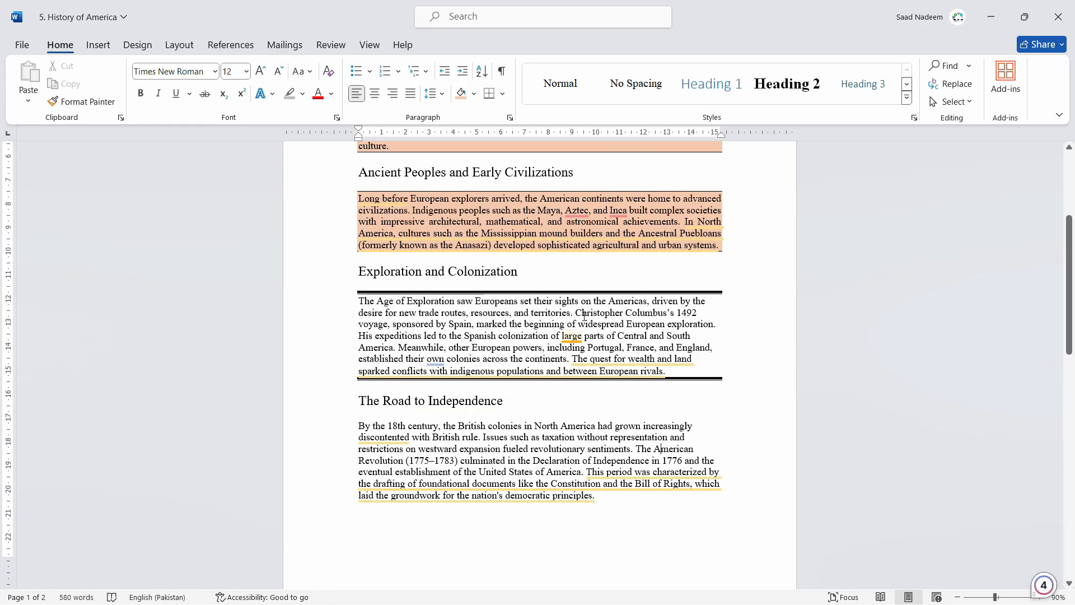
Add a bottom border in the current thick line style to the Exploration and Colonization heading
{"action": "left_click", "coordinate": [580, 276]}
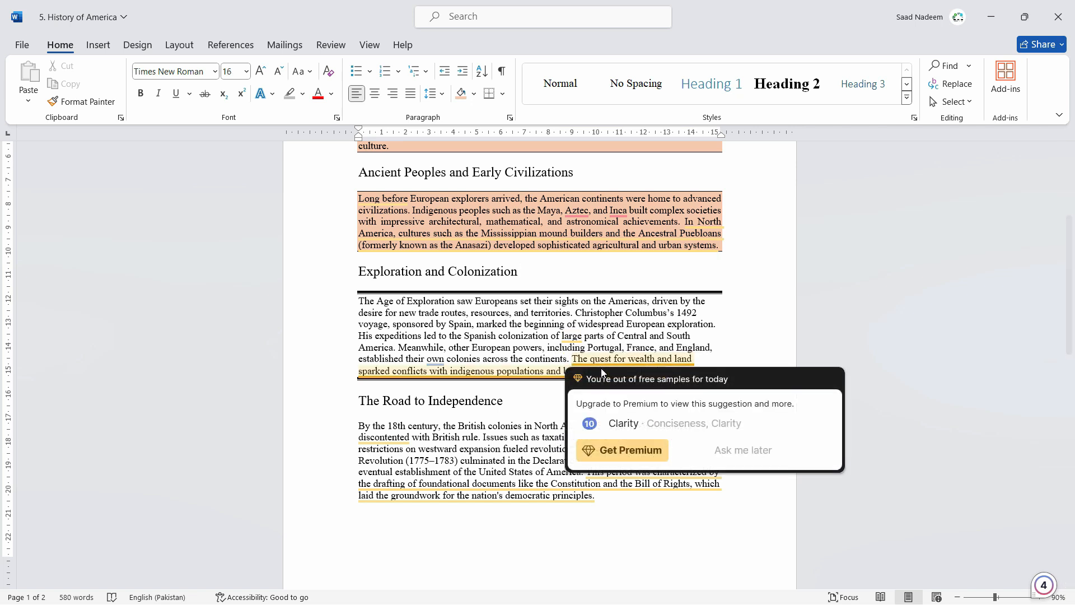
{"action": "left_click_drag", "start_coordinate": [552, 278], "coordinate": [392, 279]}
{"action": "triple_click", "coordinate": [506, 276]}
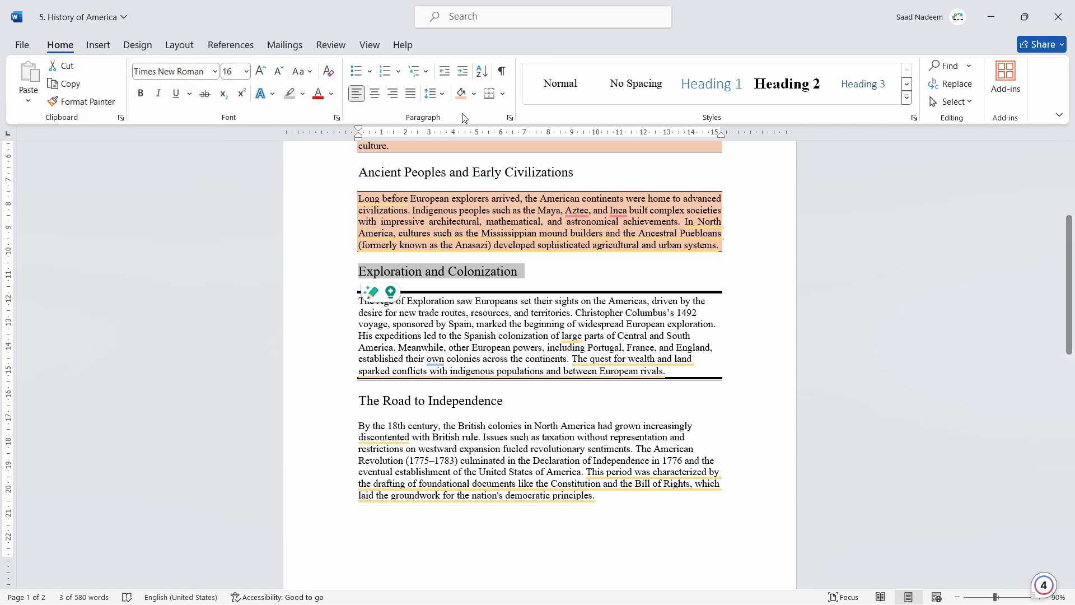
{"action": "left_click", "coordinate": [489, 94]}
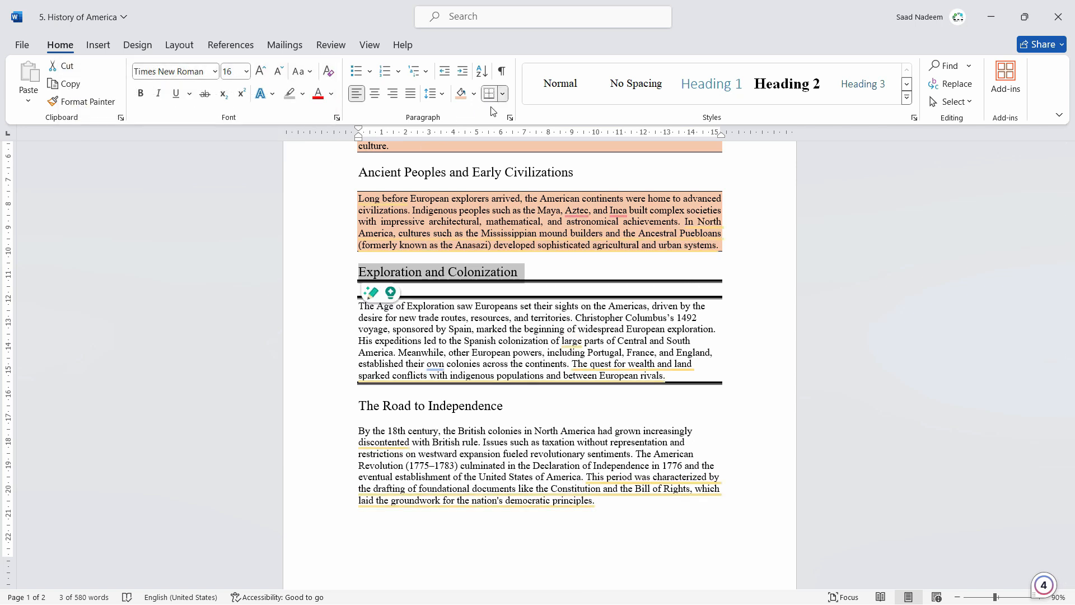
{"action": "left_click", "coordinate": [549, 310]}
Enclose the heading The Road to Independence in a border on all four sides
{"action": "scroll", "coordinate": [549, 386], "scroll_direction": "down", "scroll_amount": 3}
{"action": "left_click", "coordinate": [544, 344]}
{"action": "scroll", "coordinate": [547, 366], "scroll_direction": "down", "scroll_amount": 3}
{"action": "left_click", "coordinate": [599, 252]}
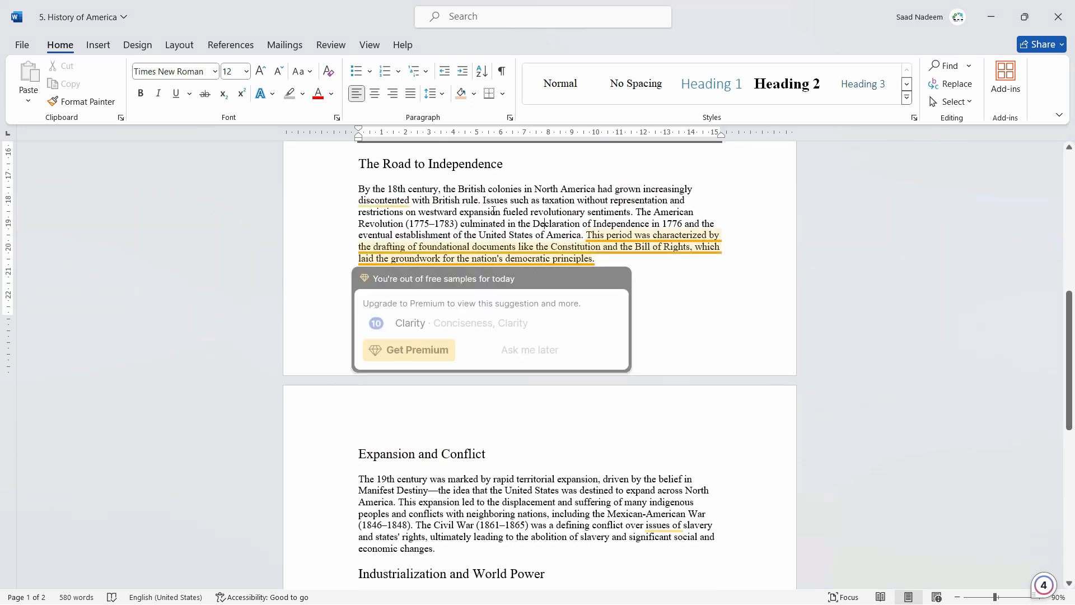
{"action": "triple_click", "coordinate": [356, 163]}
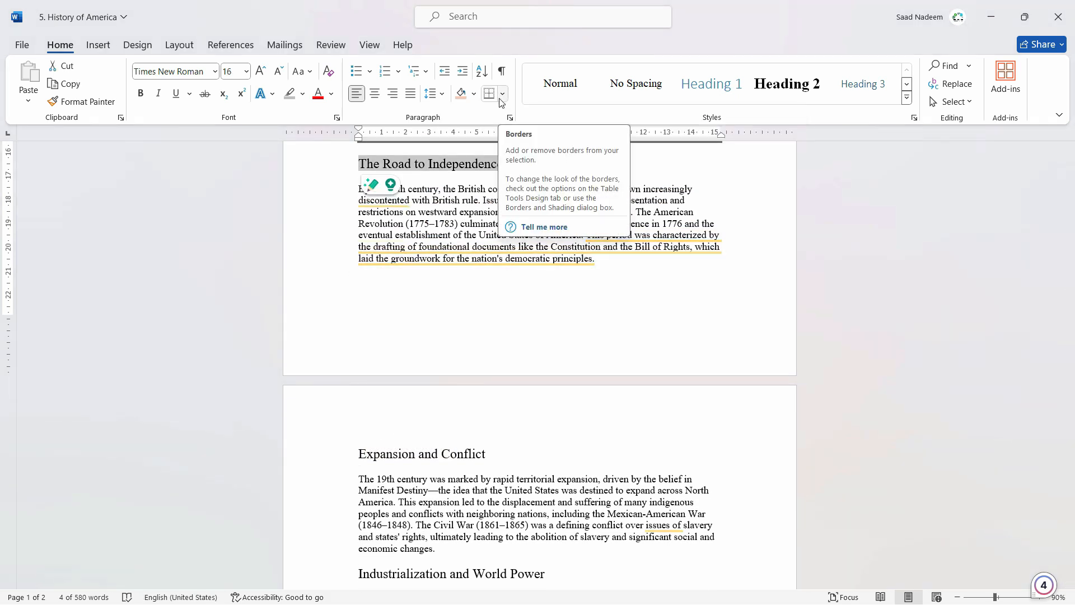
{"action": "left_click", "coordinate": [507, 96]}
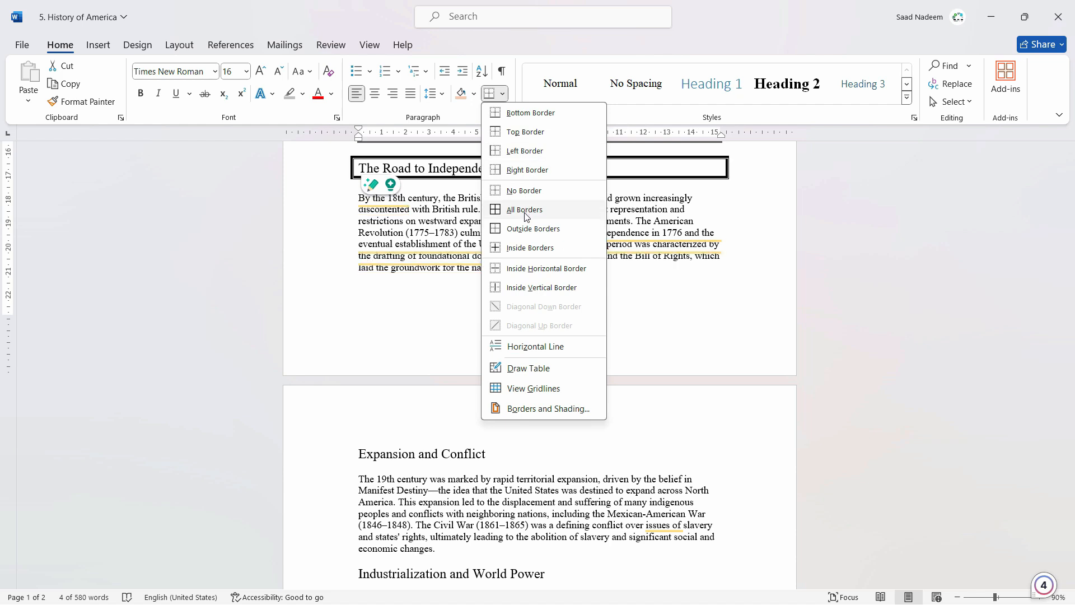
{"action": "left_click", "coordinate": [524, 228]}
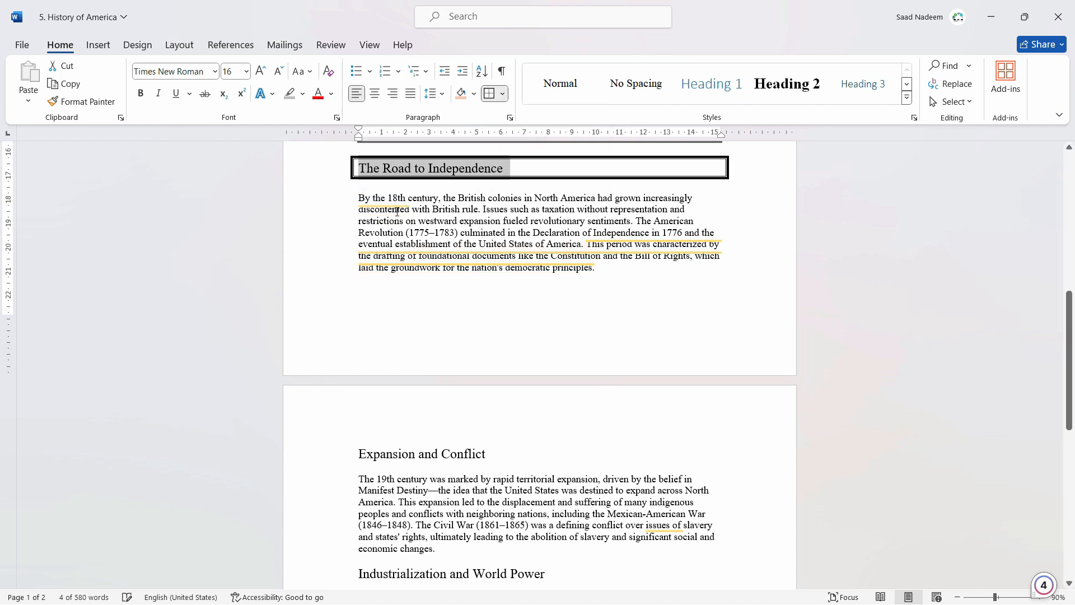
{"action": "left_click", "coordinate": [520, 233]}
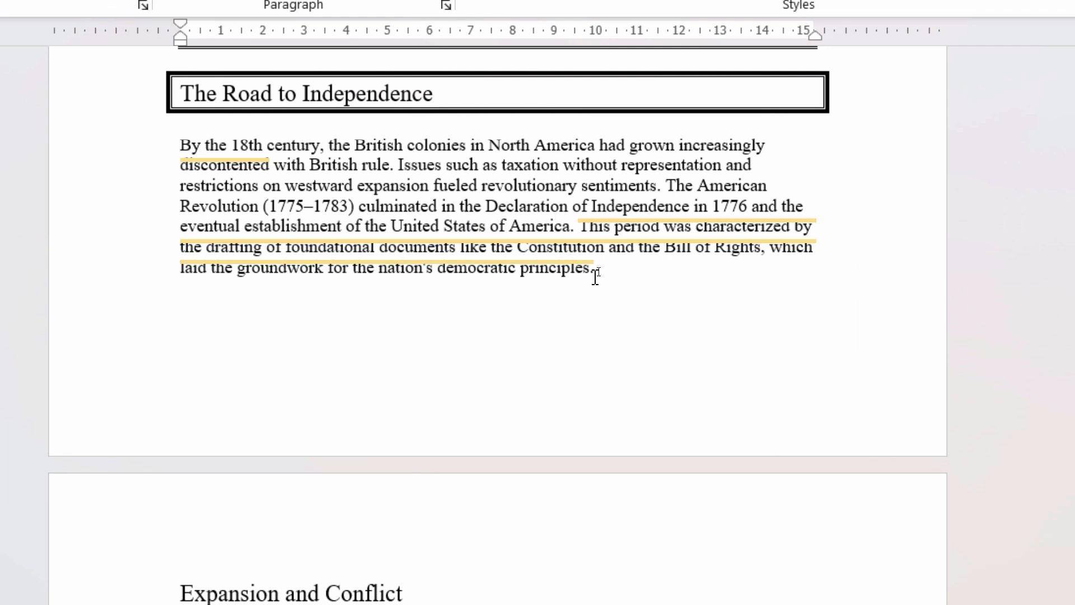
Try applying the same box border to the paragraph below The Road to Independence heading, and undo it
{"action": "left_click_drag", "start_coordinate": [598, 267], "coordinate": [168, 141]}
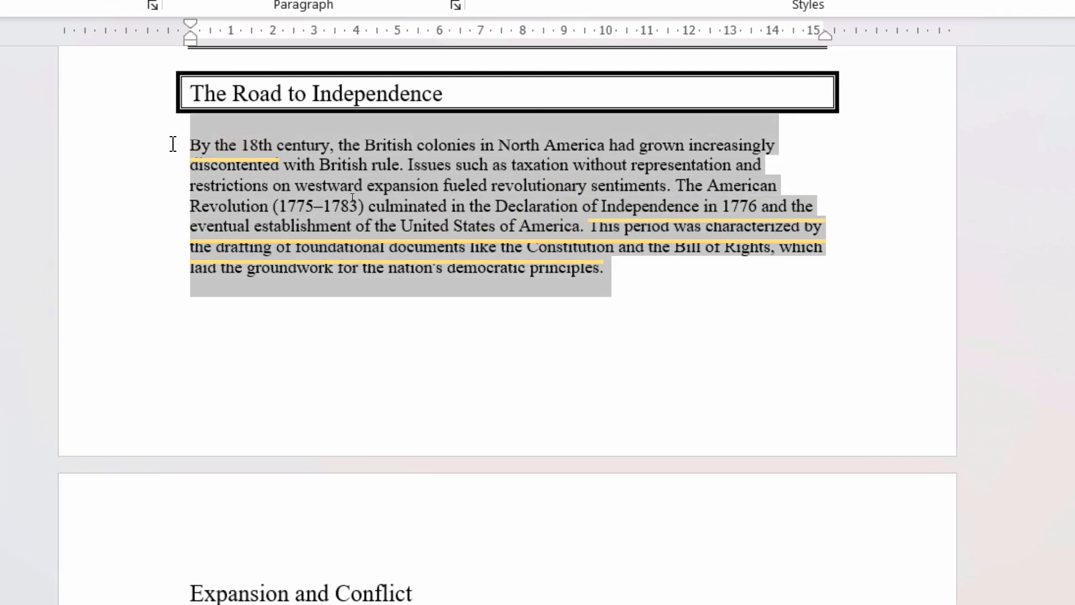
{"action": "scroll", "coordinate": [417, 204], "scroll_direction": "up", "scroll_amount": 1}
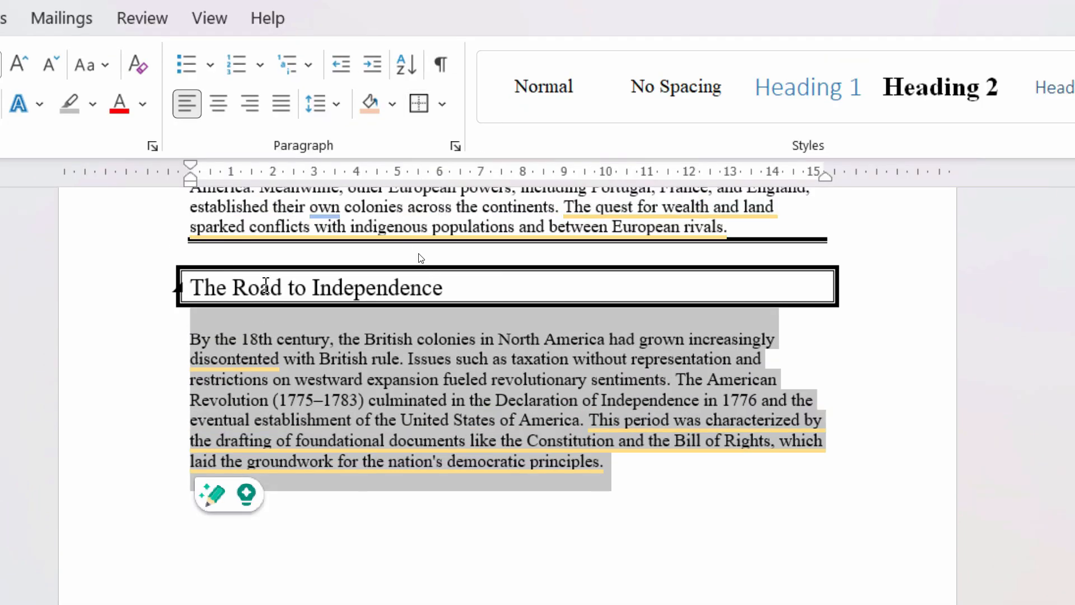
{"action": "left_click", "coordinate": [419, 103]}
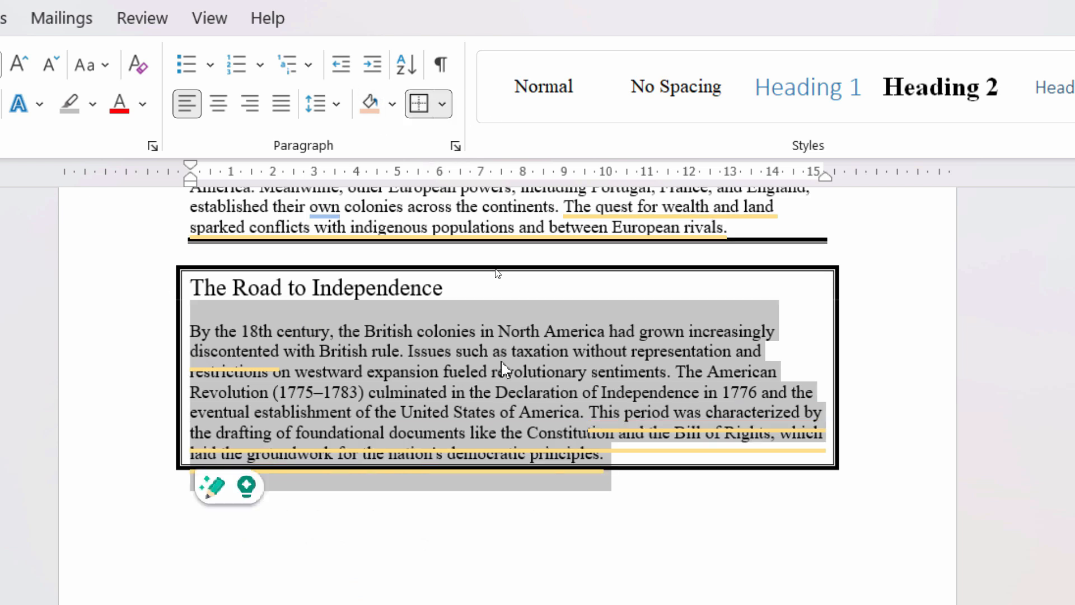
{"action": "left_click", "coordinate": [472, 351]}
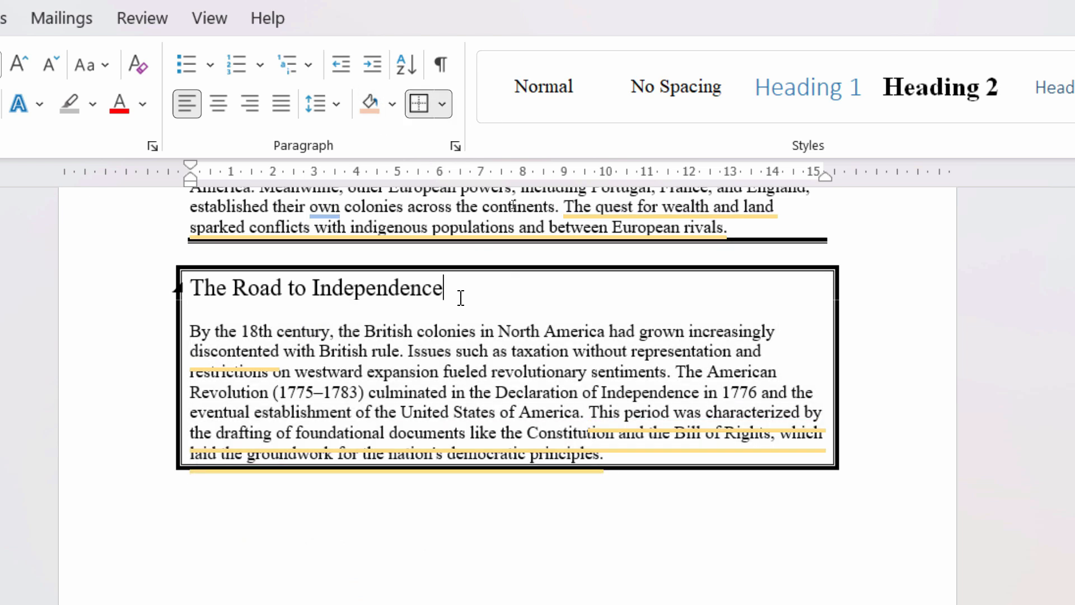
{"action": "key", "text": "ctrl+z"}
{"action": "key", "text": "ctrl+z"}
{"action": "left_click", "coordinate": [443, 406]}
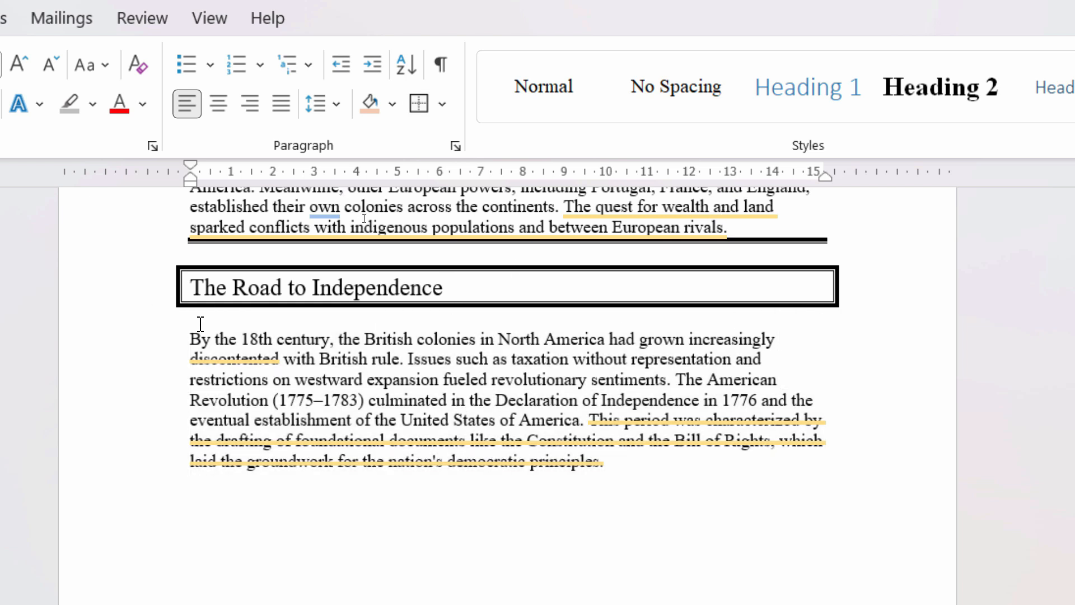
Insert an empty line between The Road to Independence heading and its paragraph
{"action": "left_click", "coordinate": [186, 335]}
{"action": "key", "text": "Return"}
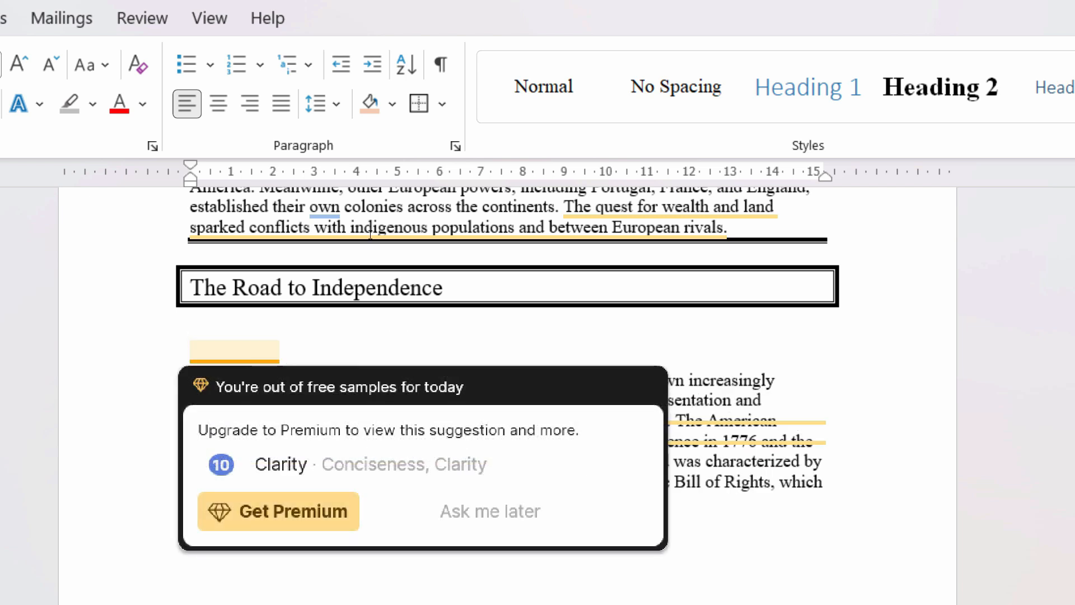
{"action": "left_click", "coordinate": [871, 452]}
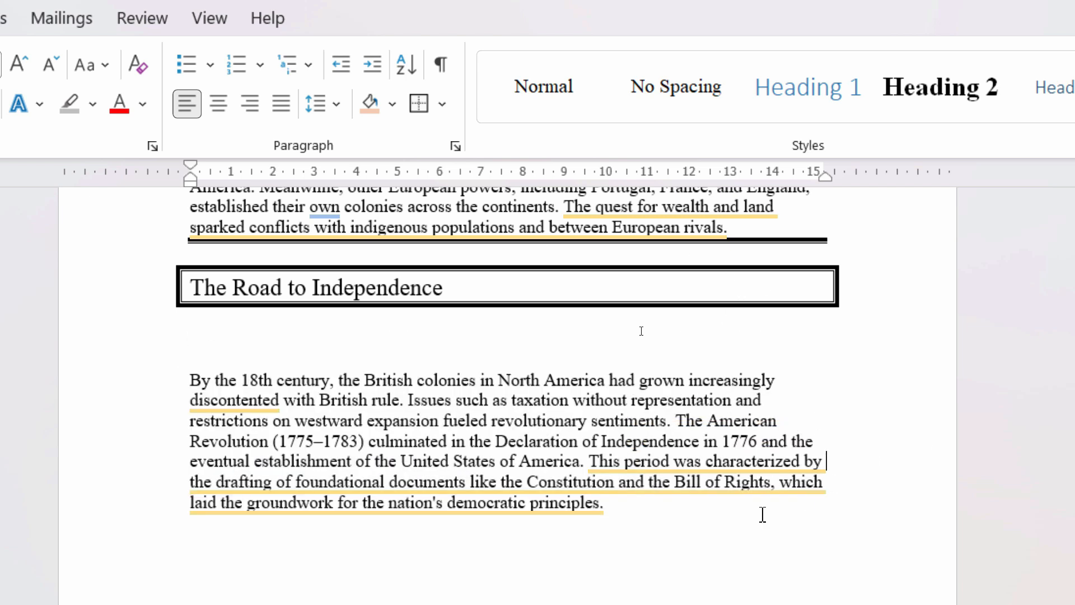
Apply the same box border to the Road to Independence paragraph, separate from its heading
{"action": "left_click_drag", "start_coordinate": [618, 516], "coordinate": [173, 372]}
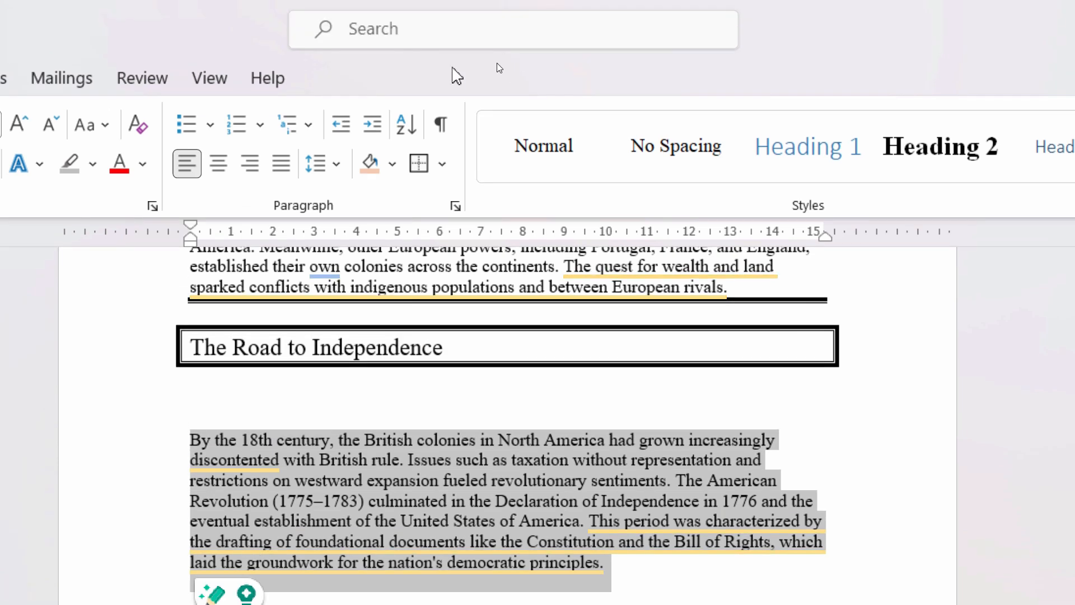
{"action": "left_click", "coordinate": [424, 174]}
{"action": "scroll", "coordinate": [513, 392], "scroll_direction": "down", "scroll_amount": 3}
{"action": "left_click", "coordinate": [506, 350]}
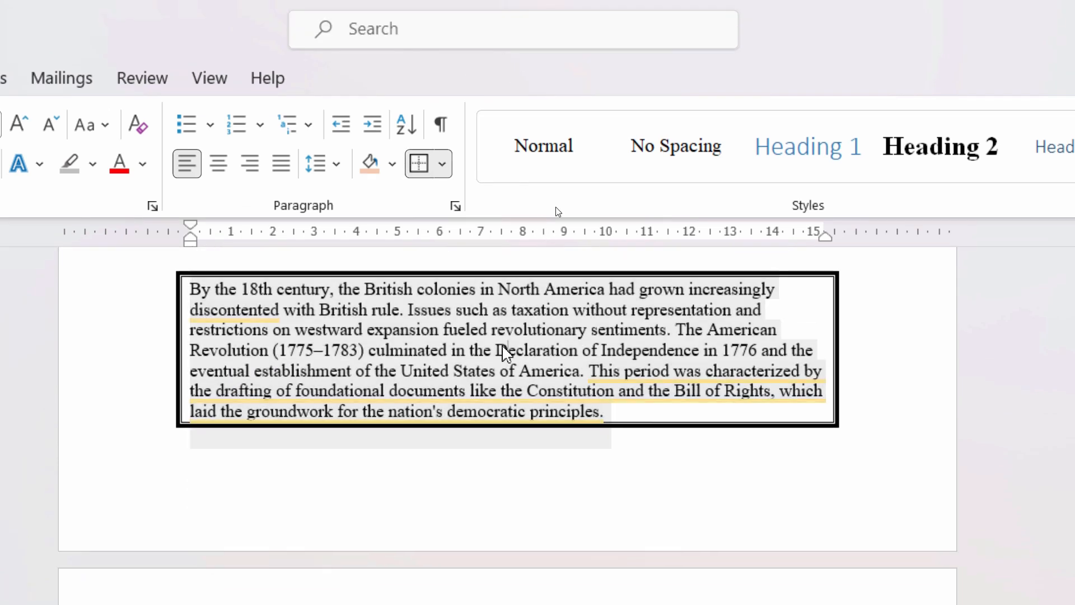